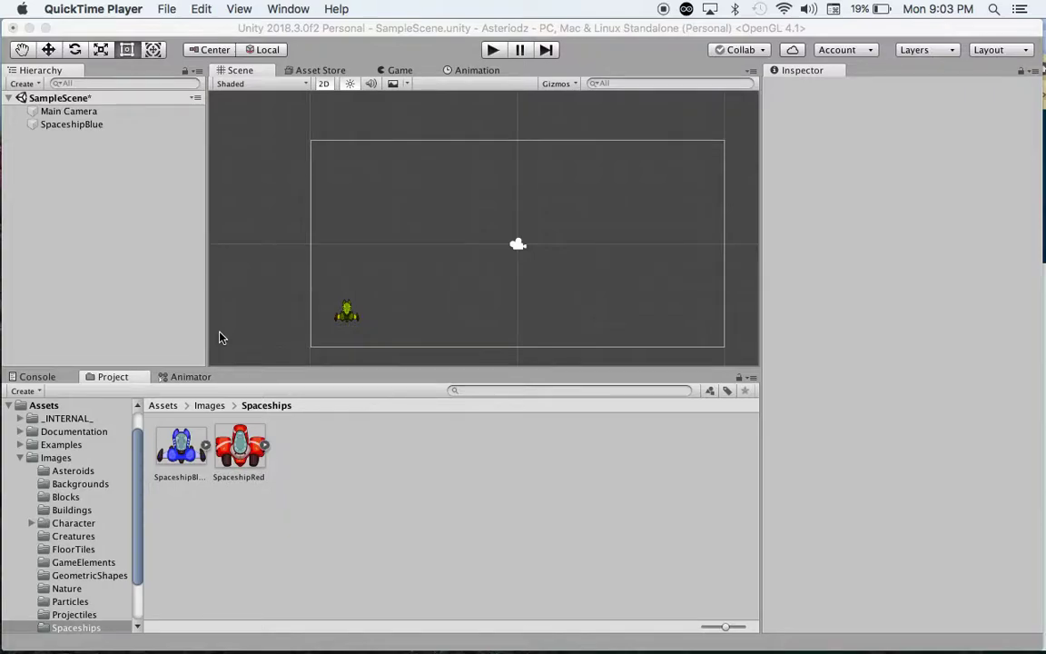
- Select SpaceshipBlue in the Hierarchy to view its components, and collapse the asset folder tree
{"action": "left_click", "coordinate": [92, 133]}
{"action": "left_click", "coordinate": [89, 124]}
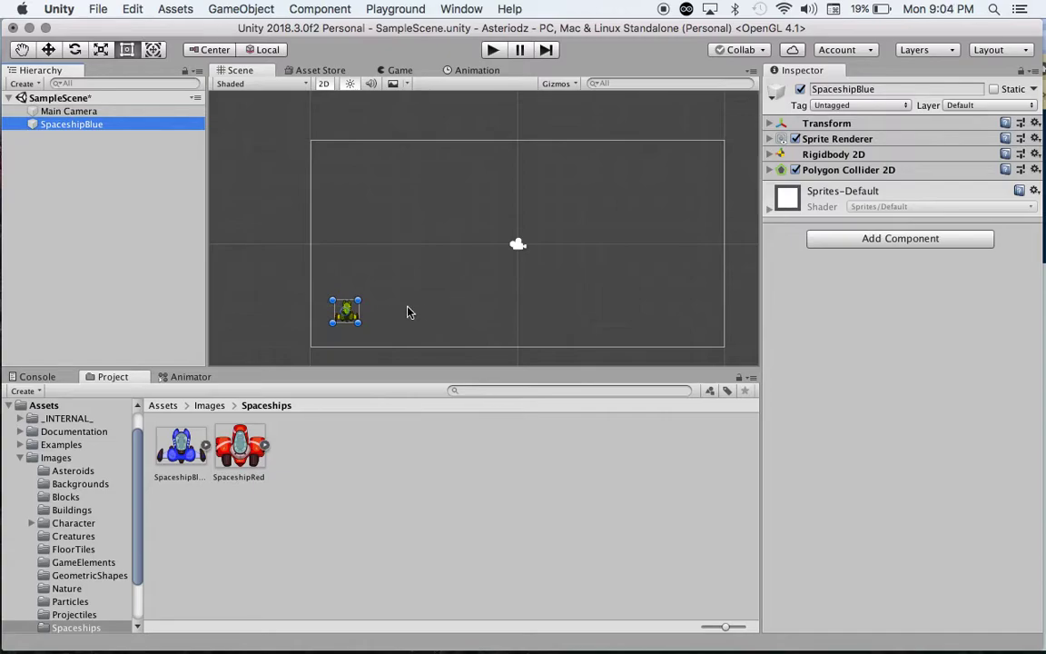
{"action": "left_click", "coordinate": [10, 407]}
- Go from the top-level Assets folder into Scripts/Movement, then reselect SpaceshipBlue
{"action": "left_click", "coordinate": [164, 406]}
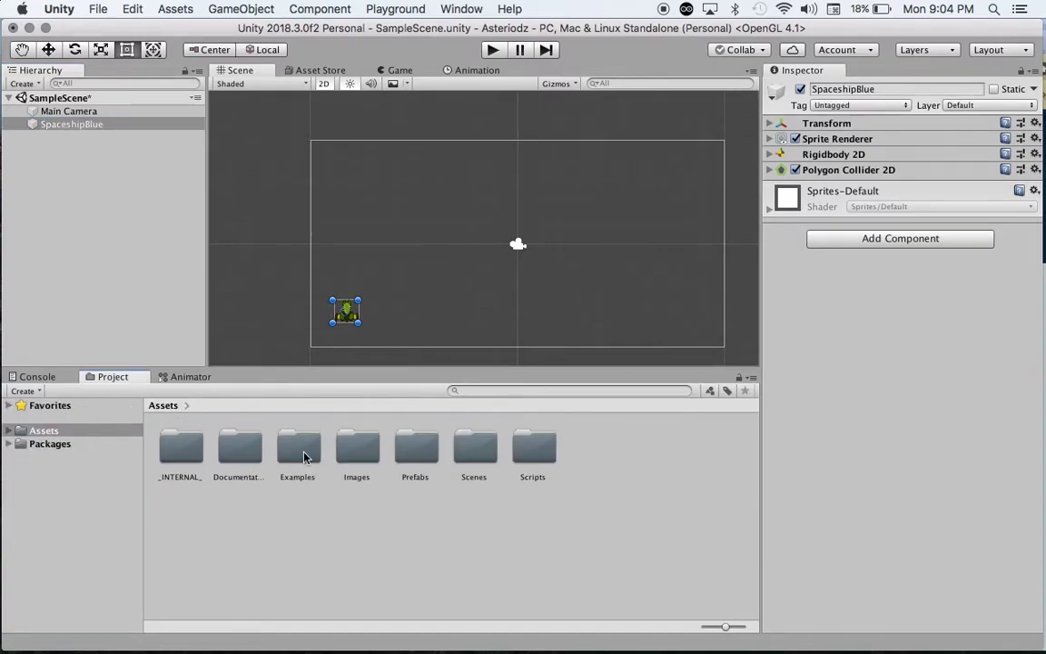
{"action": "double_click", "coordinate": [537, 453]}
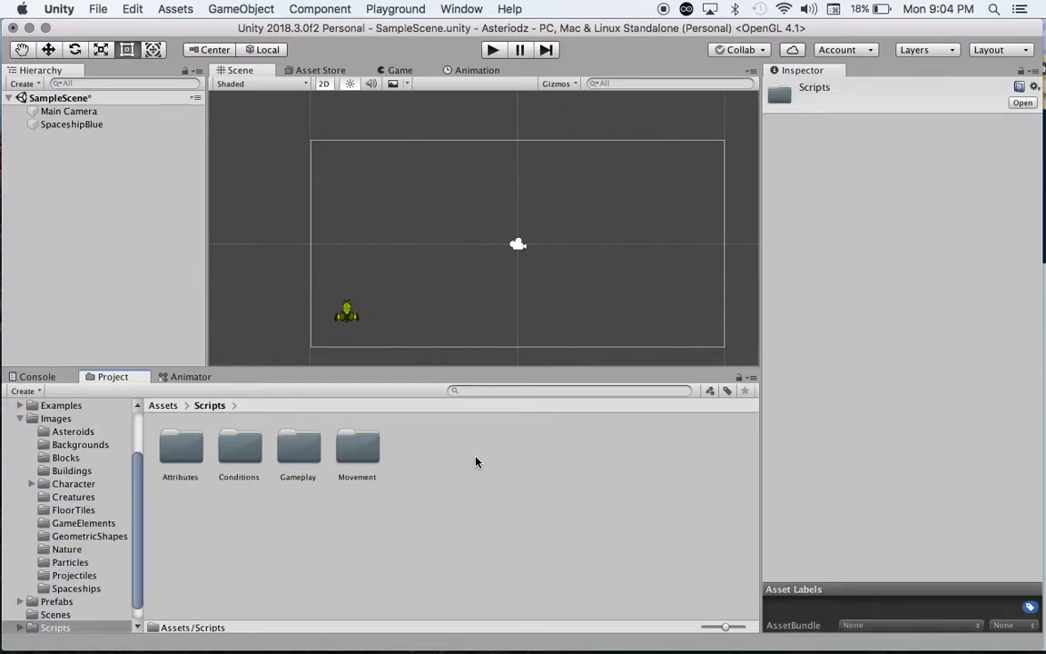
{"action": "double_click", "coordinate": [358, 447]}
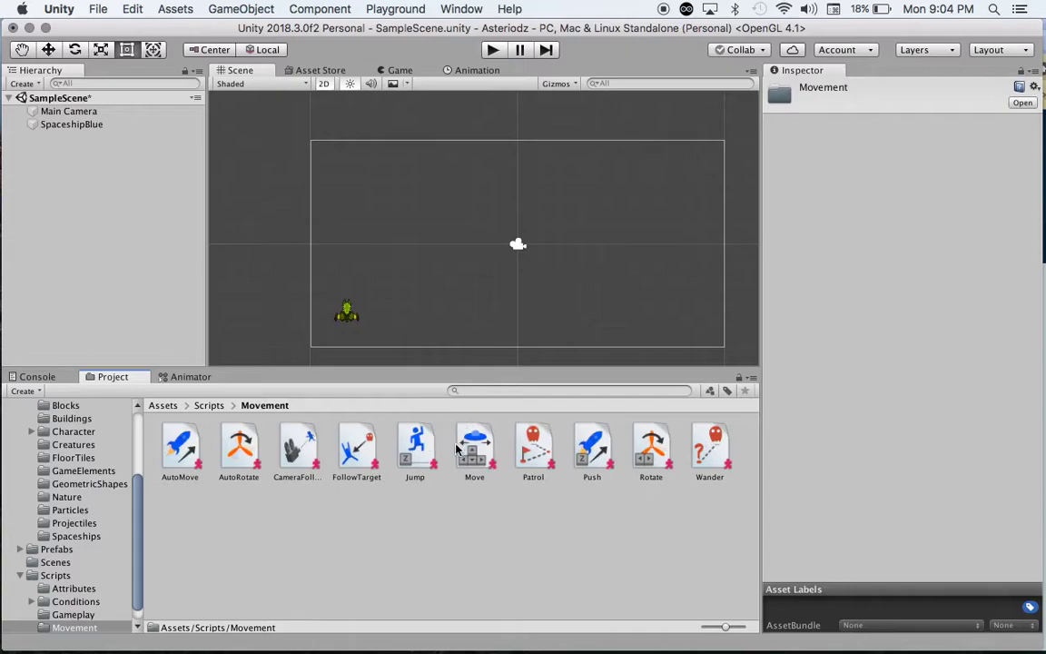
{"action": "left_click", "coordinate": [83, 126]}
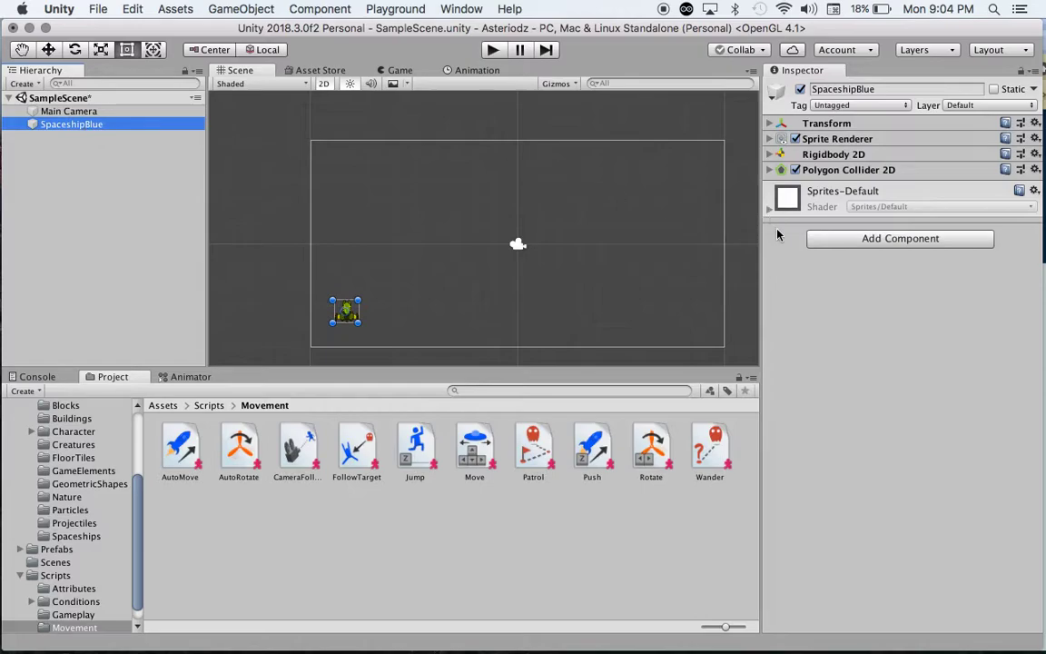
- Attach the Move script to SpaceshipBlue with WASD control and Orient to direction, then play-test
{"action": "left_click", "coordinate": [477, 448]}
{"action": "left_click_drag", "start_coordinate": [477, 447], "coordinate": [856, 183]}
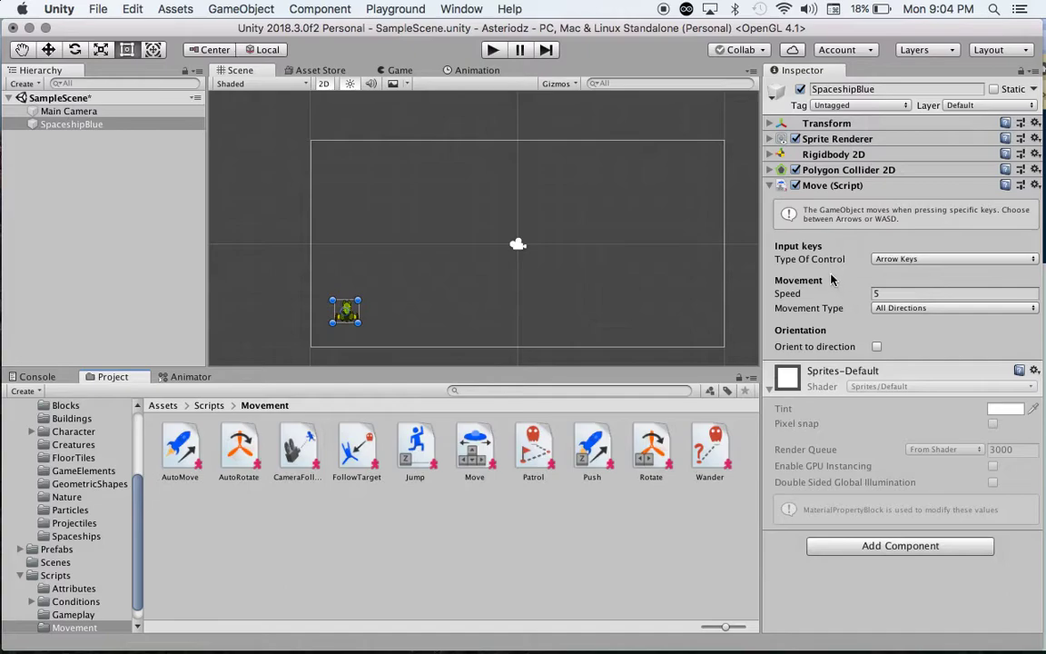
{"action": "left_click", "coordinate": [1032, 262]}
{"action": "left_click", "coordinate": [1009, 271]}
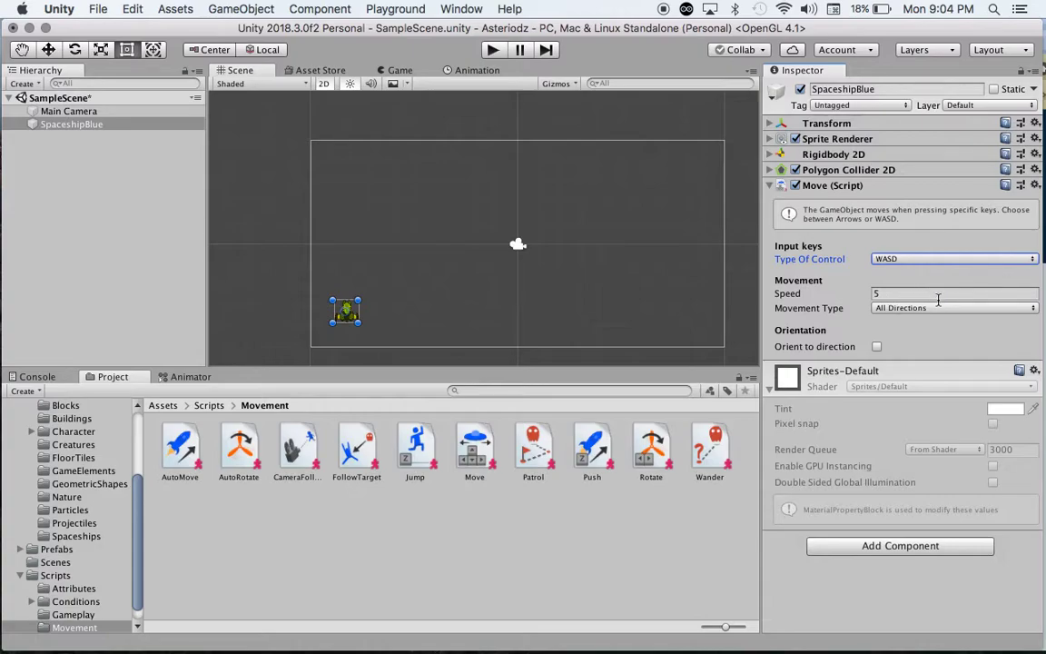
{"action": "left_click", "coordinate": [876, 346]}
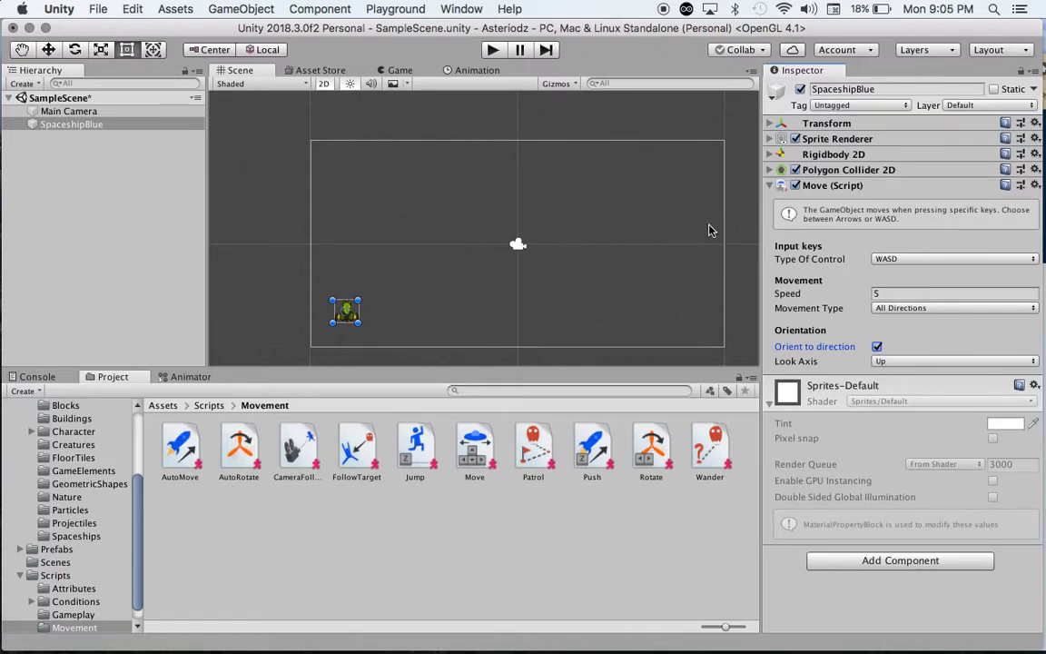
{"action": "left_click", "coordinate": [492, 51]}
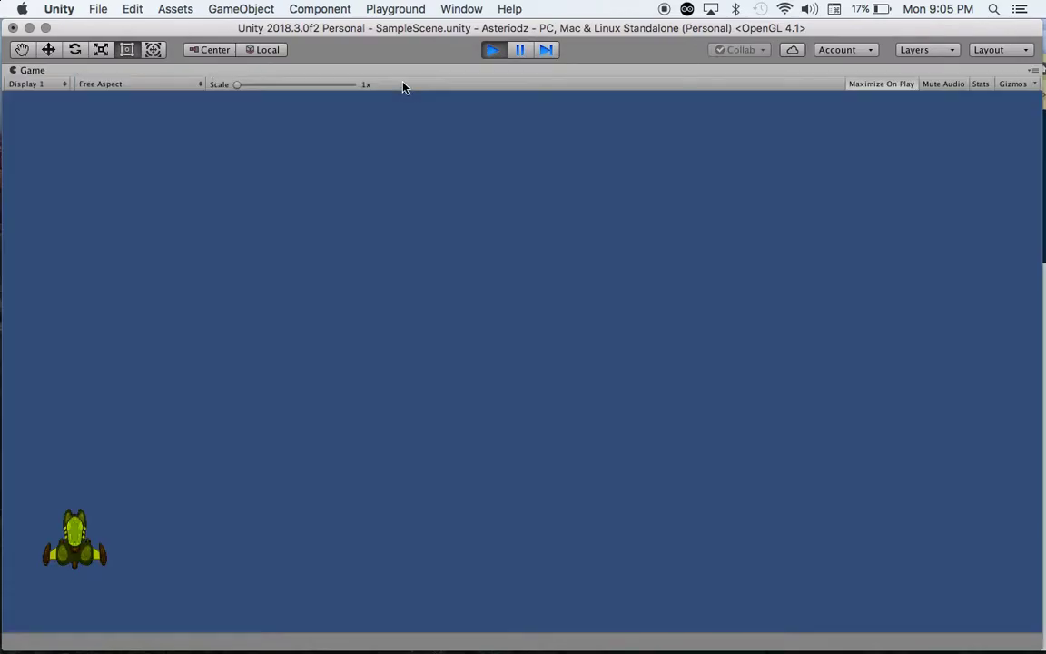
{"action": "key", "text": "Right"}
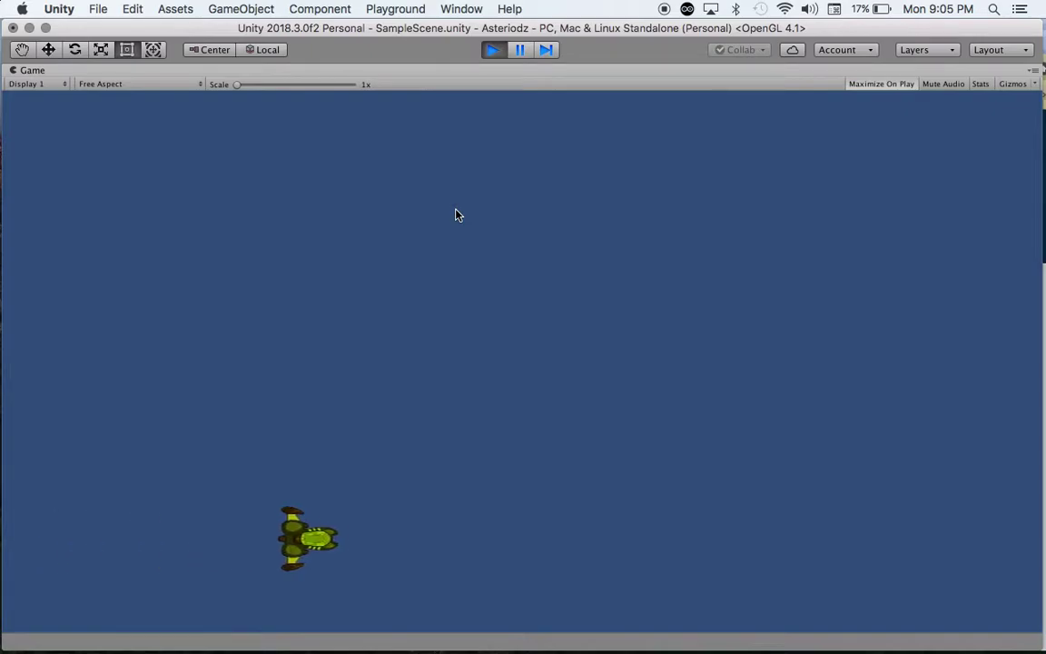
{"action": "key", "text": "Left"}
{"action": "key", "text": "Up"}
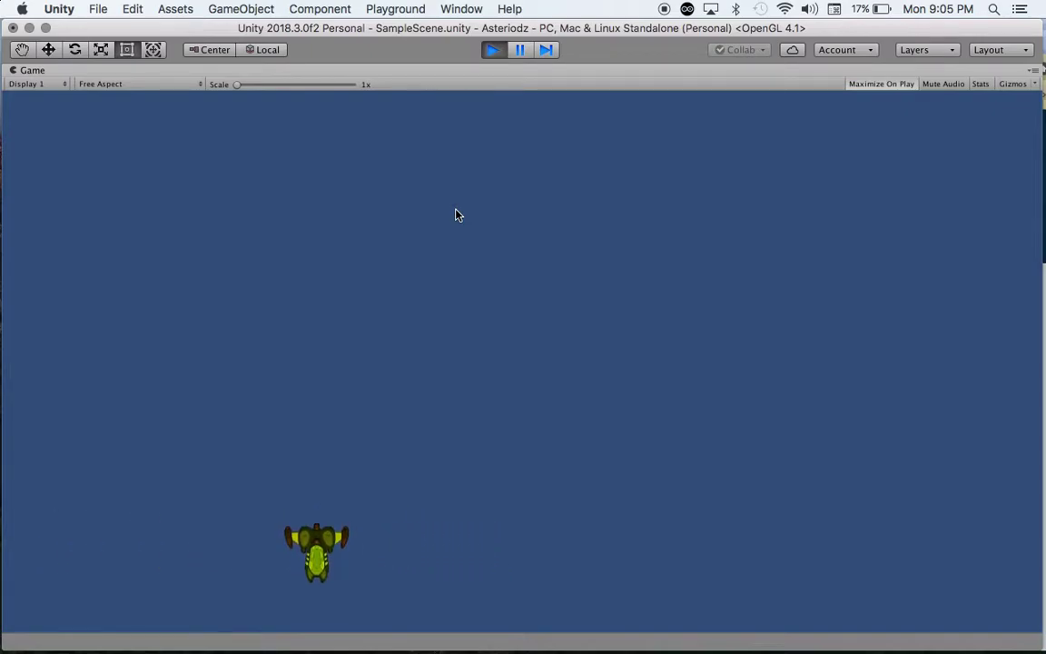
{"action": "key", "text": "Right"}
{"action": "key", "text": "Down"}
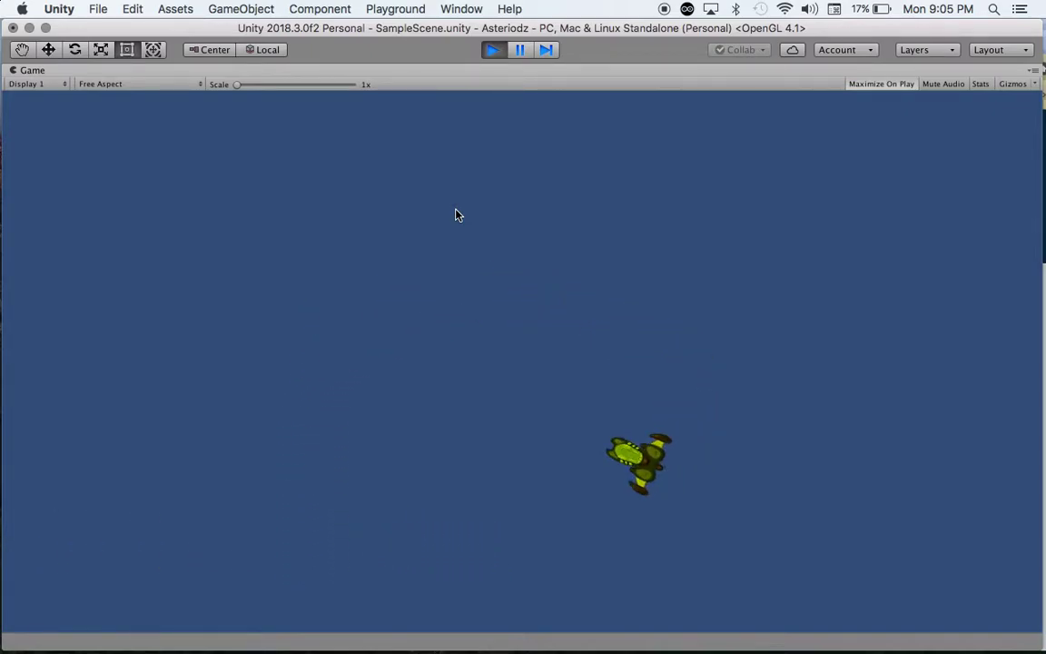
{"action": "key", "text": "Up"}
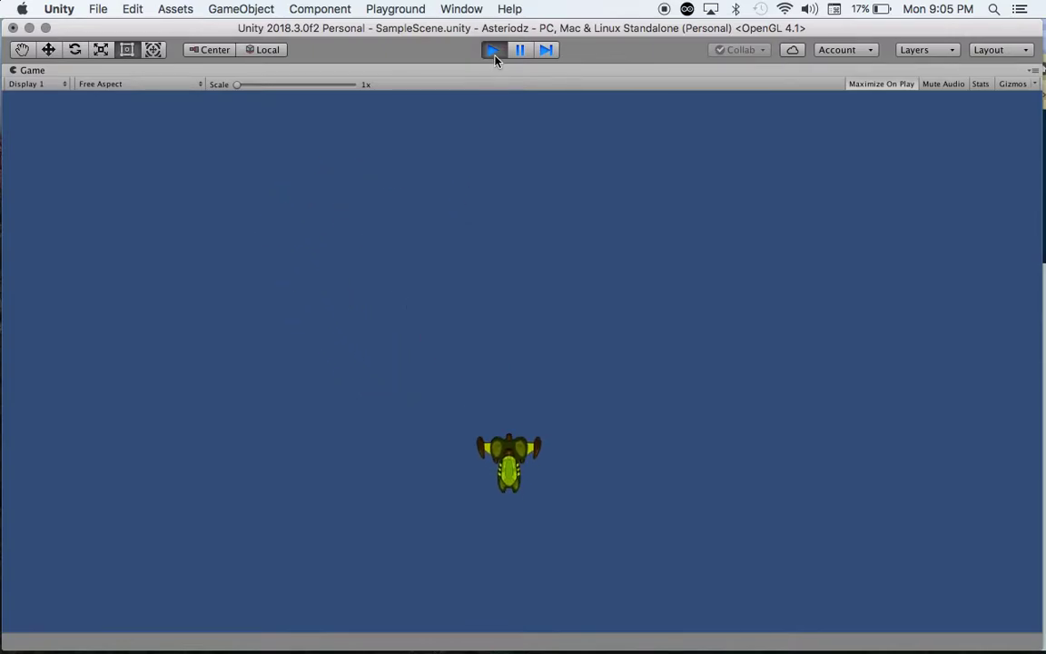
{"action": "left_click", "coordinate": [493, 51]}
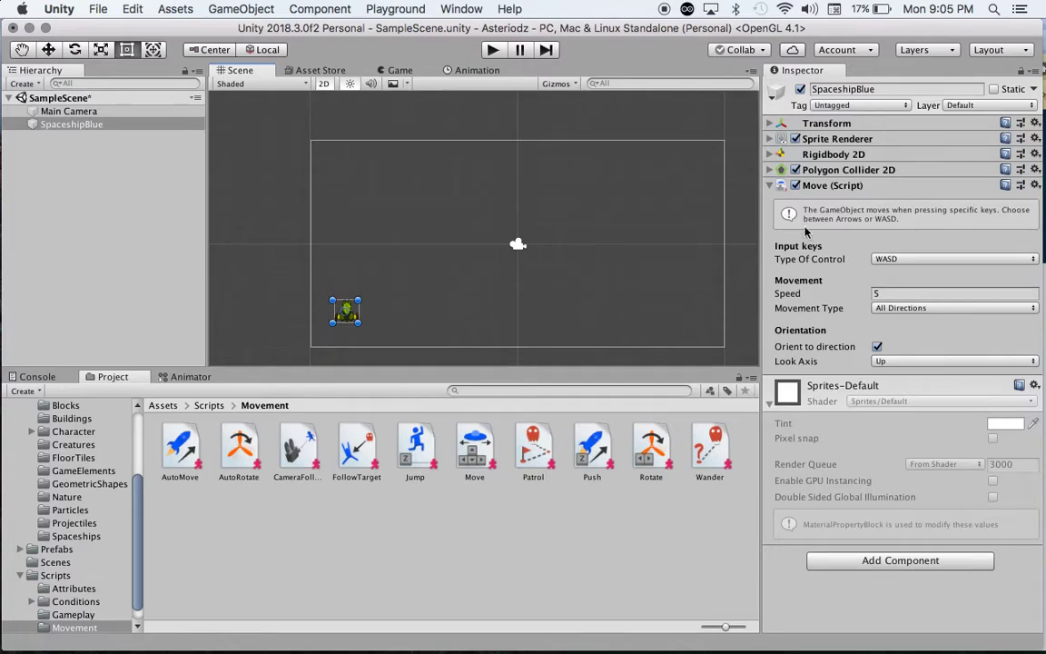
{"action": "left_click", "coordinate": [882, 294]}
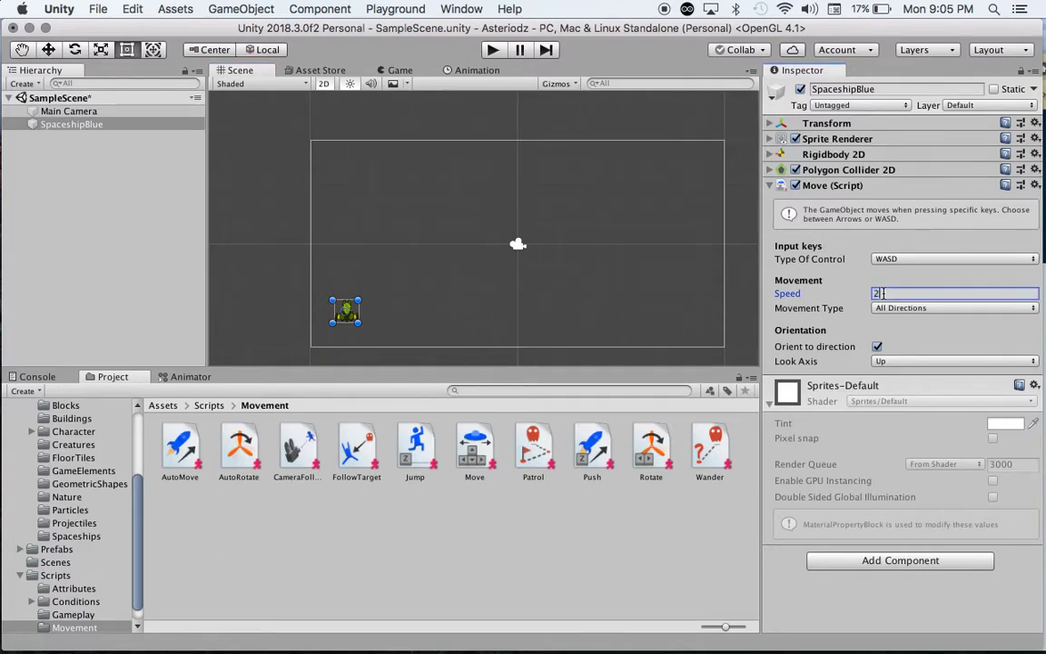
- Test-fly the ship at speed 2 with the Up and Right arrows, then collapse Move (Script)
{"action": "left_click", "coordinate": [492, 51]}
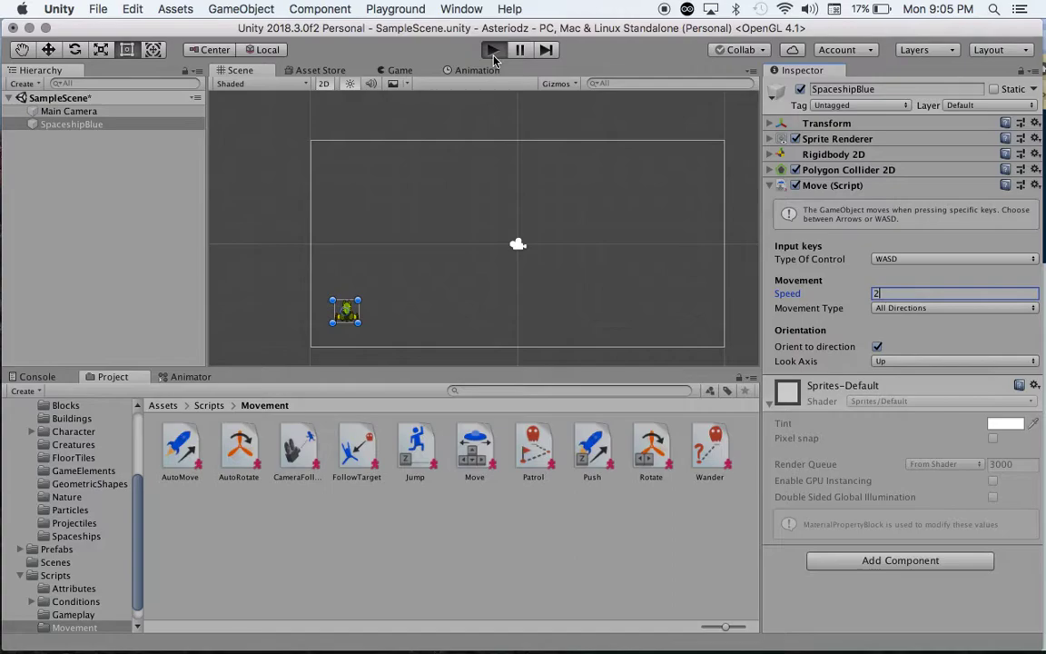
{"action": "key", "text": "Up"}
{"action": "key", "text": "Right"}
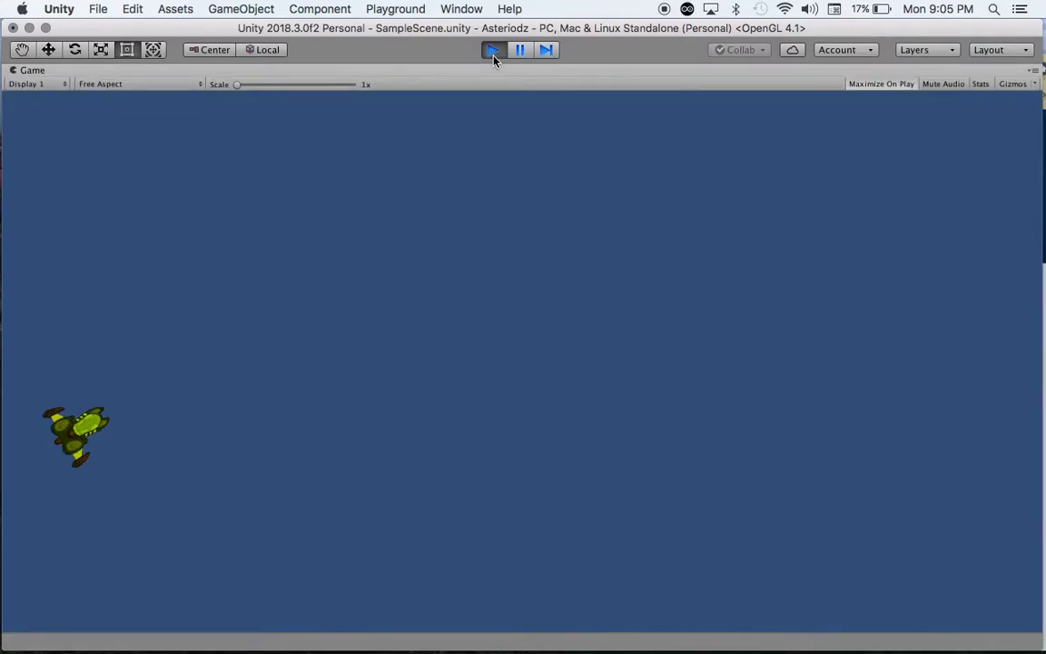
{"action": "left_click", "coordinate": [494, 59]}
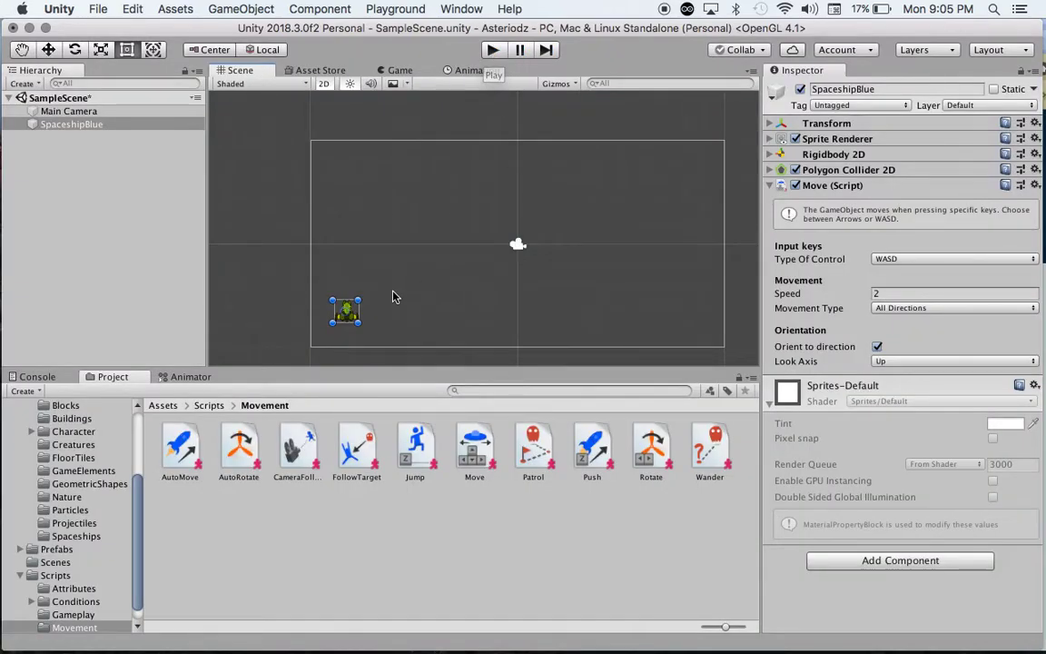
{"action": "left_click", "coordinate": [771, 186]}
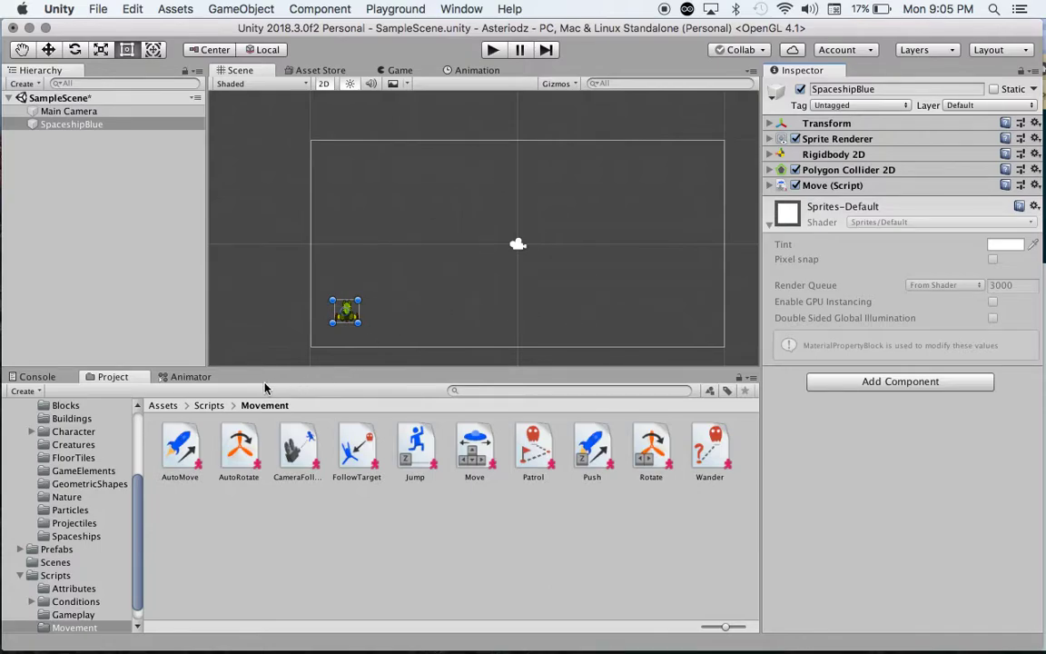
{"action": "left_click", "coordinate": [212, 406]}
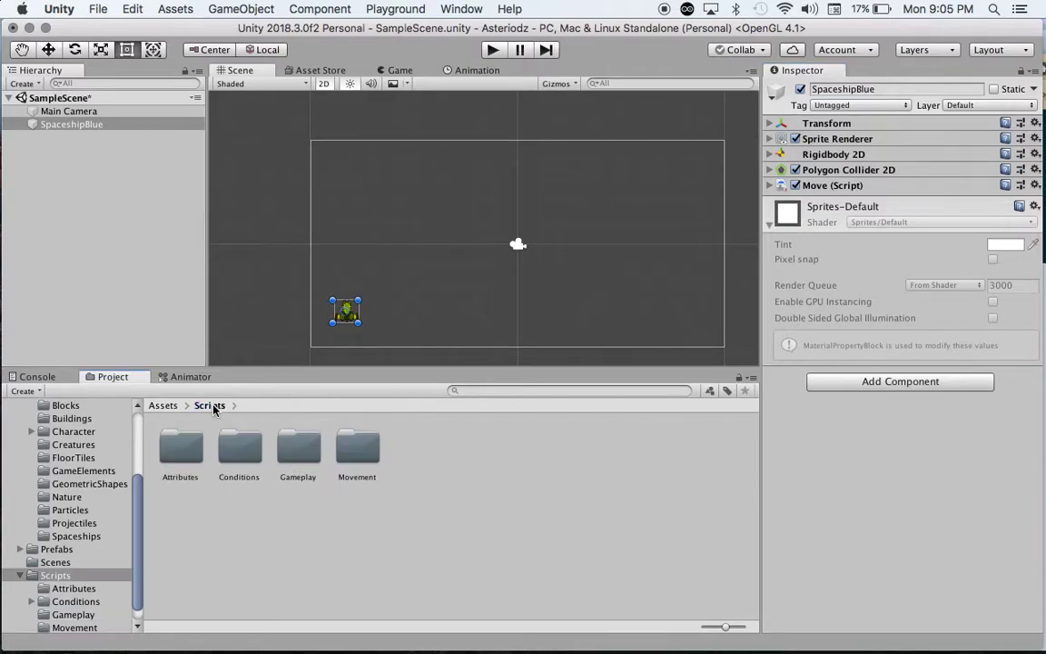
- Navigate from Assets into Images/Backgrounds and shift the Unity window down
{"action": "left_click", "coordinate": [164, 406]}
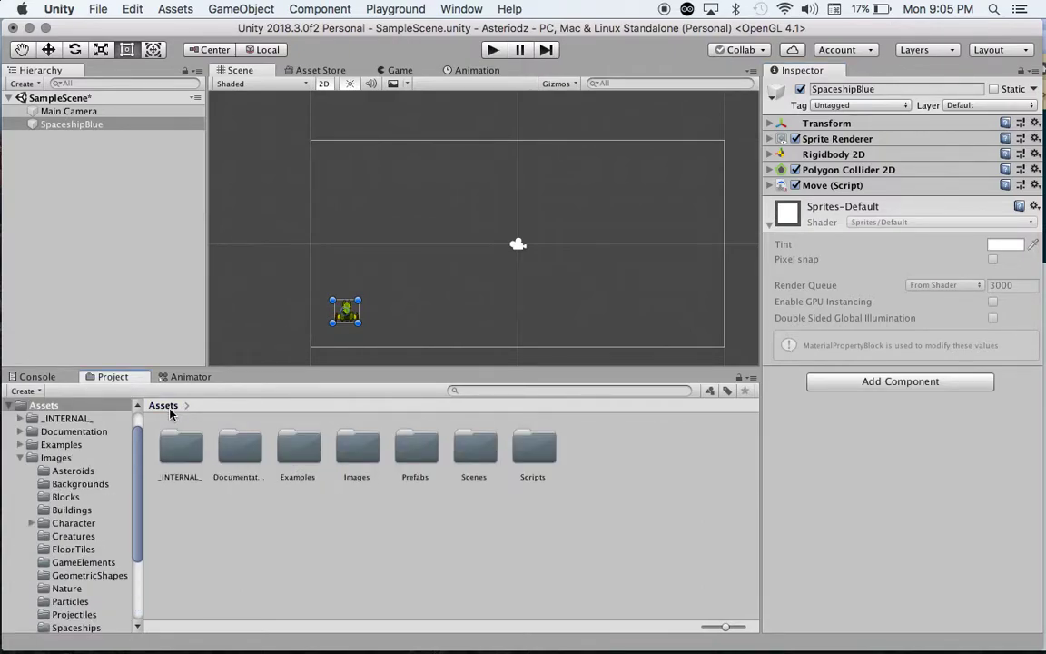
{"action": "left_click", "coordinate": [357, 459]}
{"action": "double_click", "coordinate": [357, 454]}
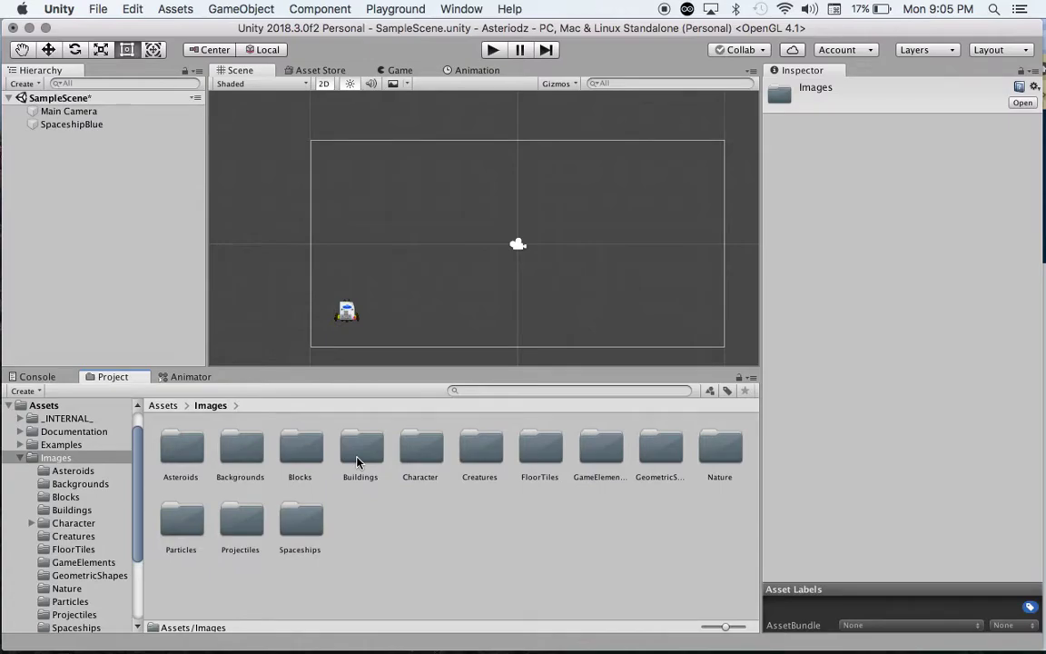
{"action": "double_click", "coordinate": [241, 450]}
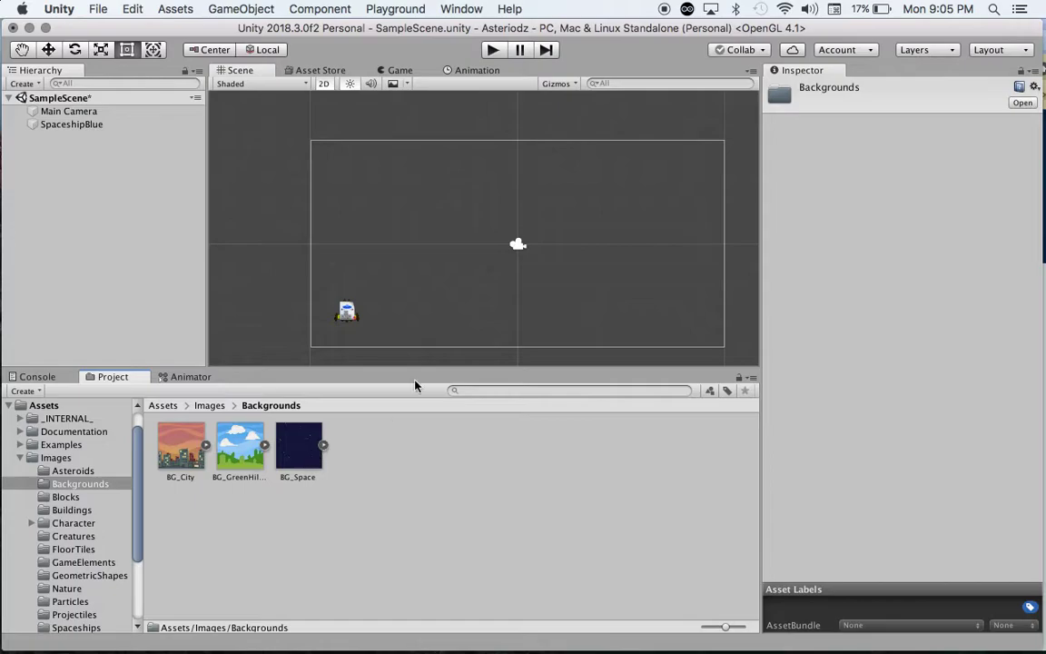
{"action": "left_click_drag", "start_coordinate": [586, 30], "coordinate": [589, 94]}
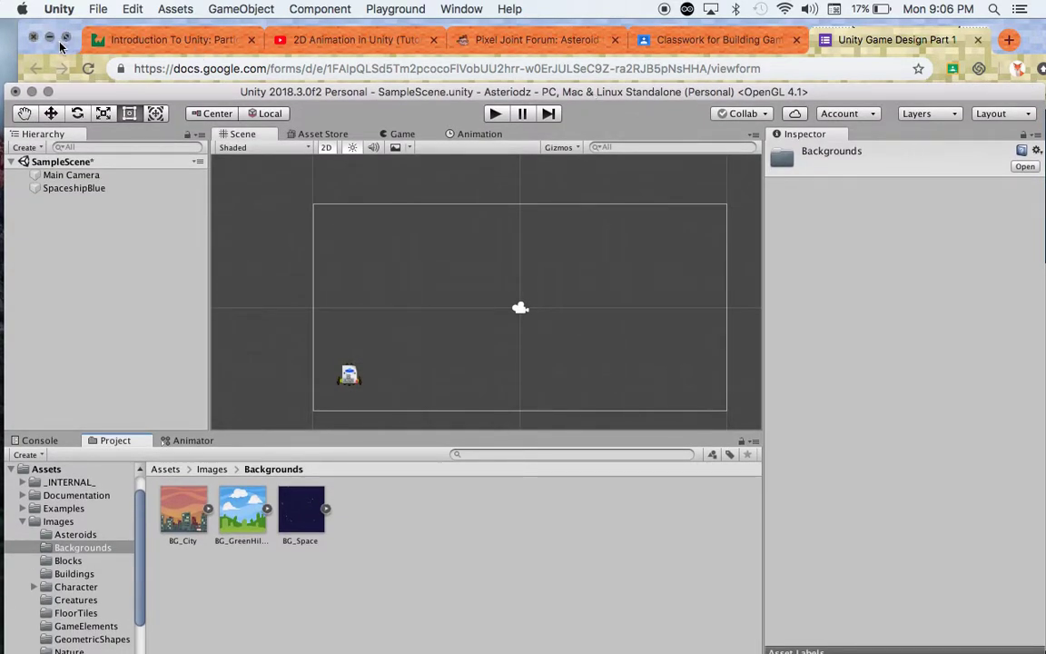
- Import newresearchc.jpg from the desktop into Backgrounds and place it in the scene as a sprite
{"action": "left_click", "coordinate": [50, 37]}
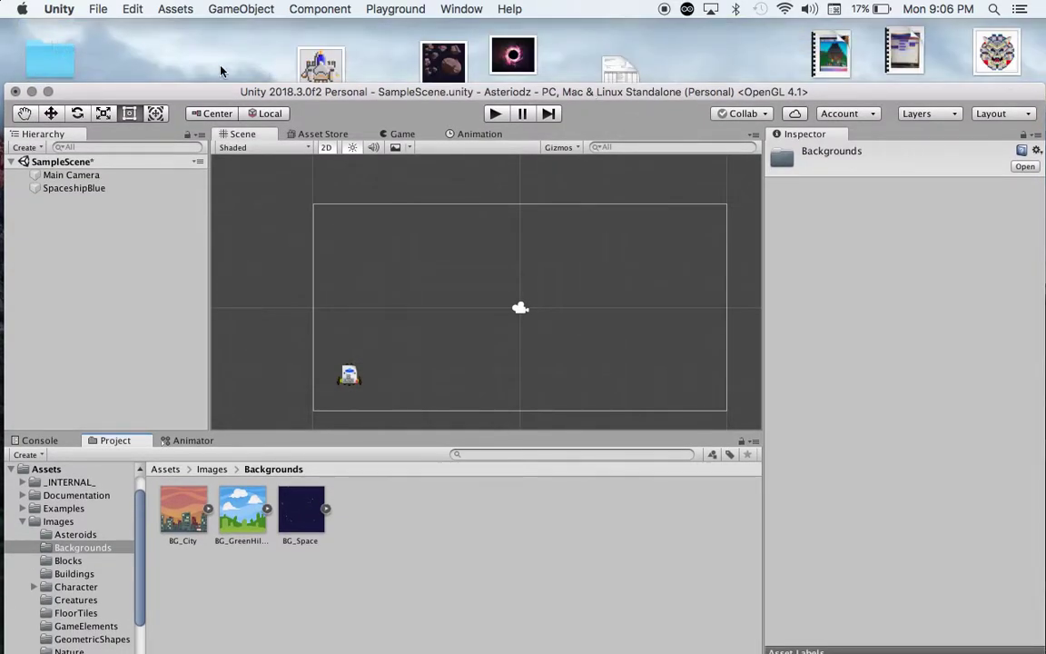
{"action": "left_click_drag", "start_coordinate": [383, 97], "coordinate": [369, 129]}
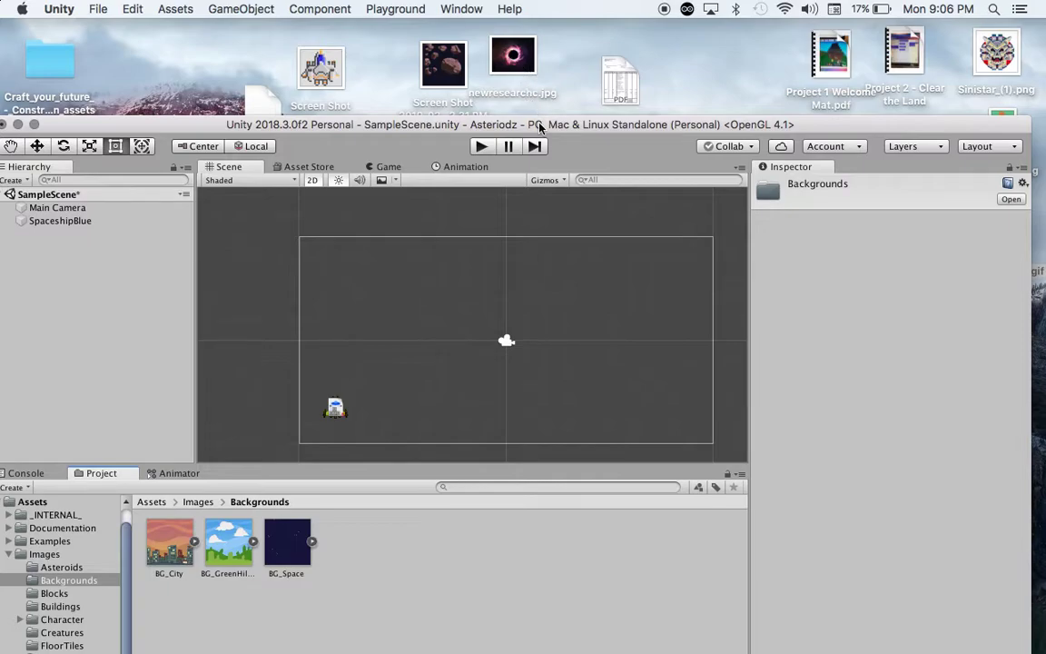
{"action": "left_click", "coordinate": [514, 62]}
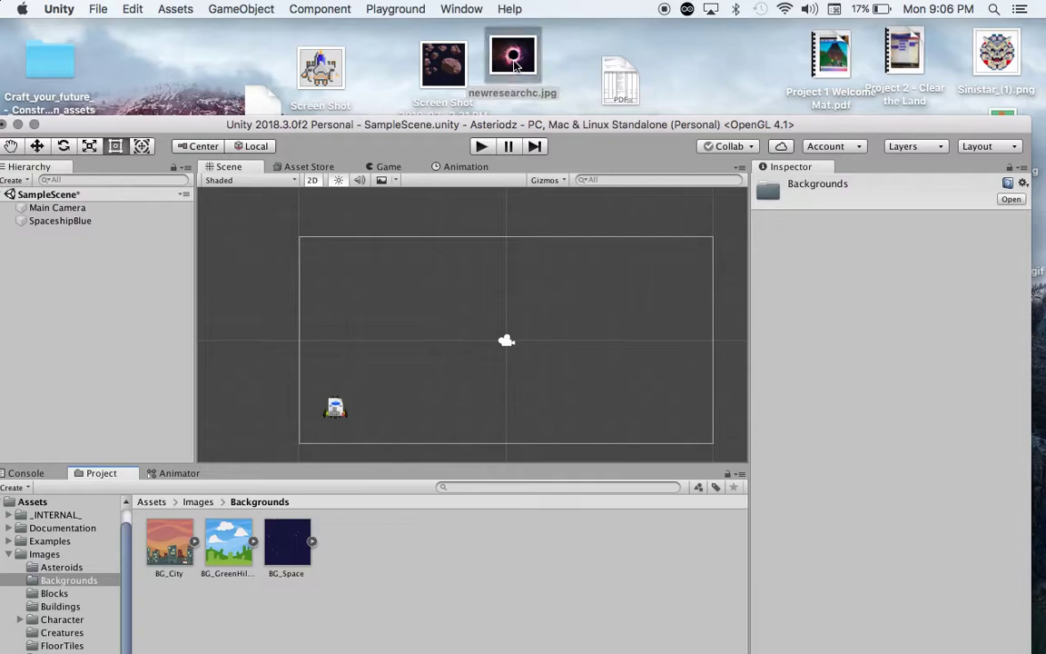
{"action": "left_click_drag", "start_coordinate": [514, 62], "coordinate": [378, 557]}
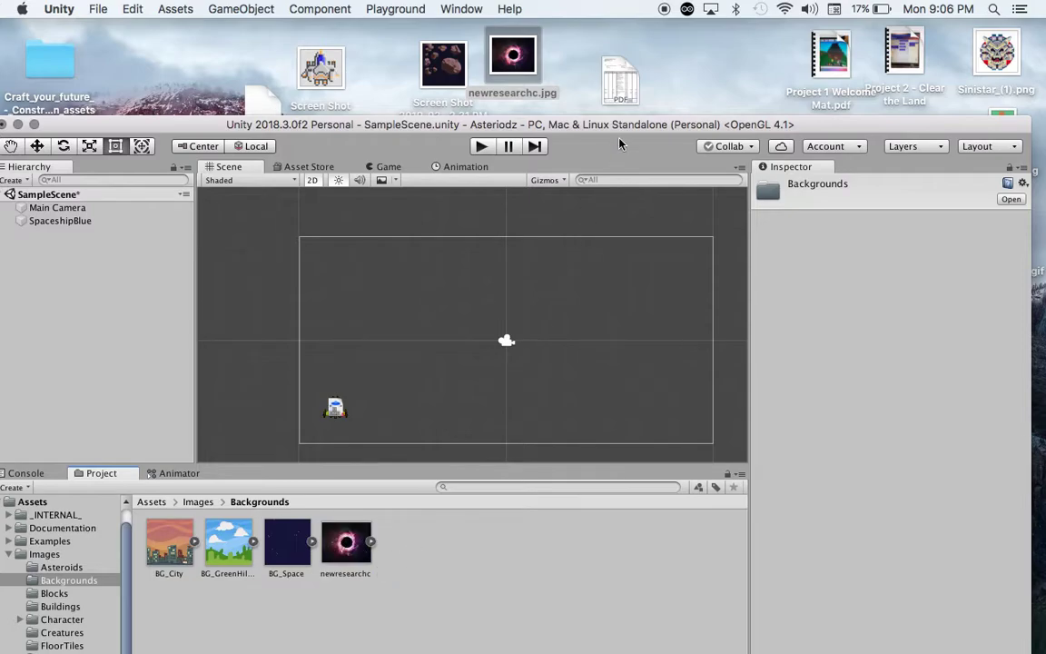
{"action": "double_click", "coordinate": [564, 122]}
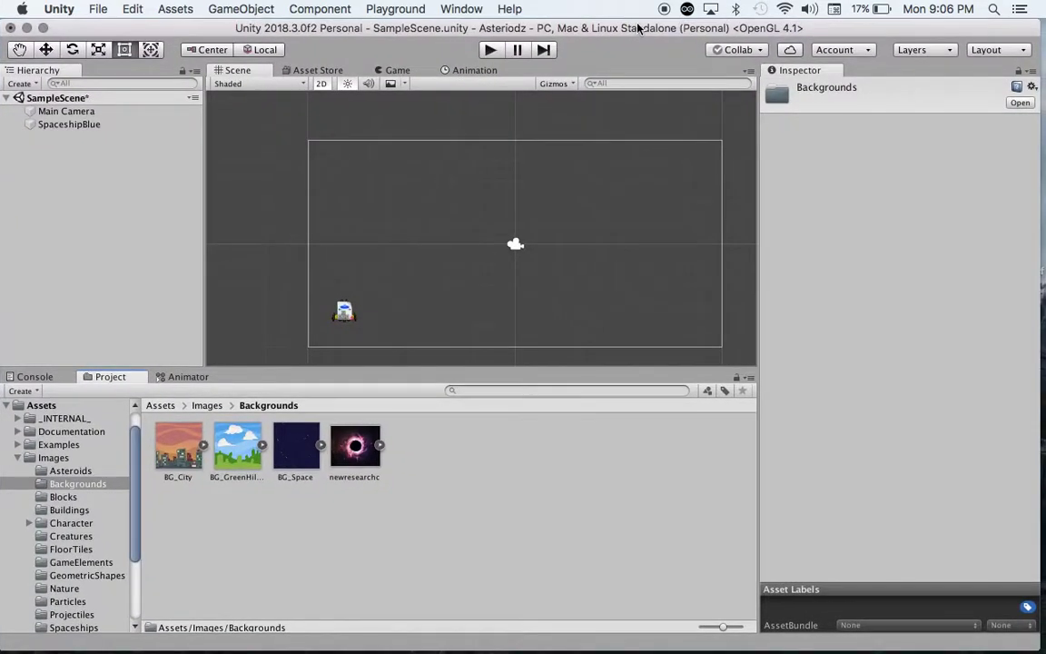
{"action": "left_click_drag", "start_coordinate": [378, 454], "coordinate": [39, 151]}
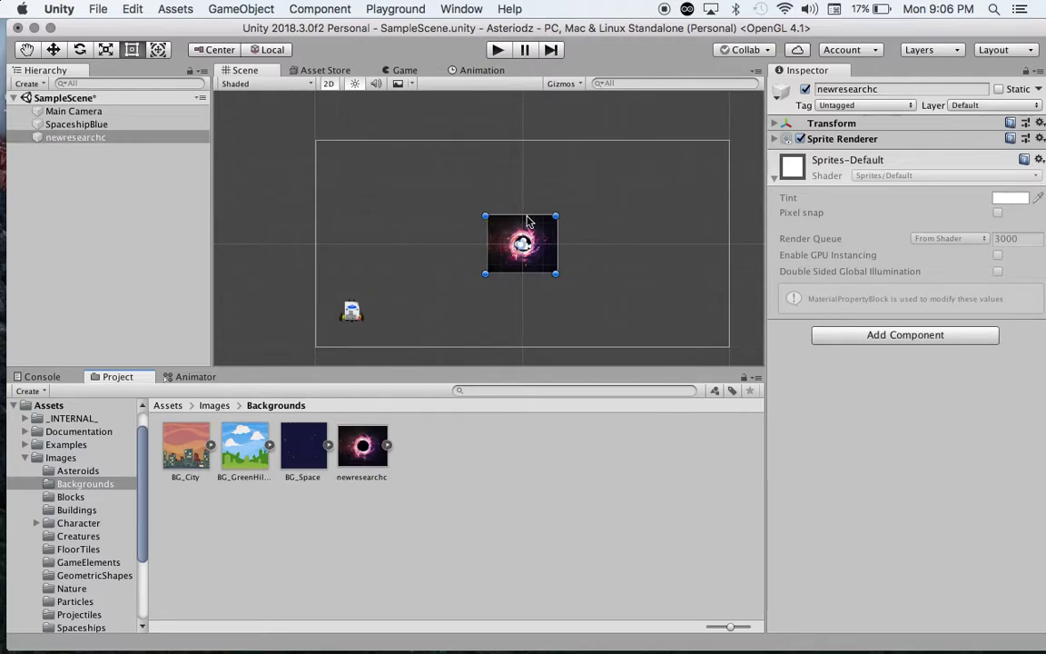
- Drag the newresearchc sprite's top-left and bottom-right corners past the camera frame, then play
{"action": "left_click_drag", "start_coordinate": [487, 216], "coordinate": [288, 129]}
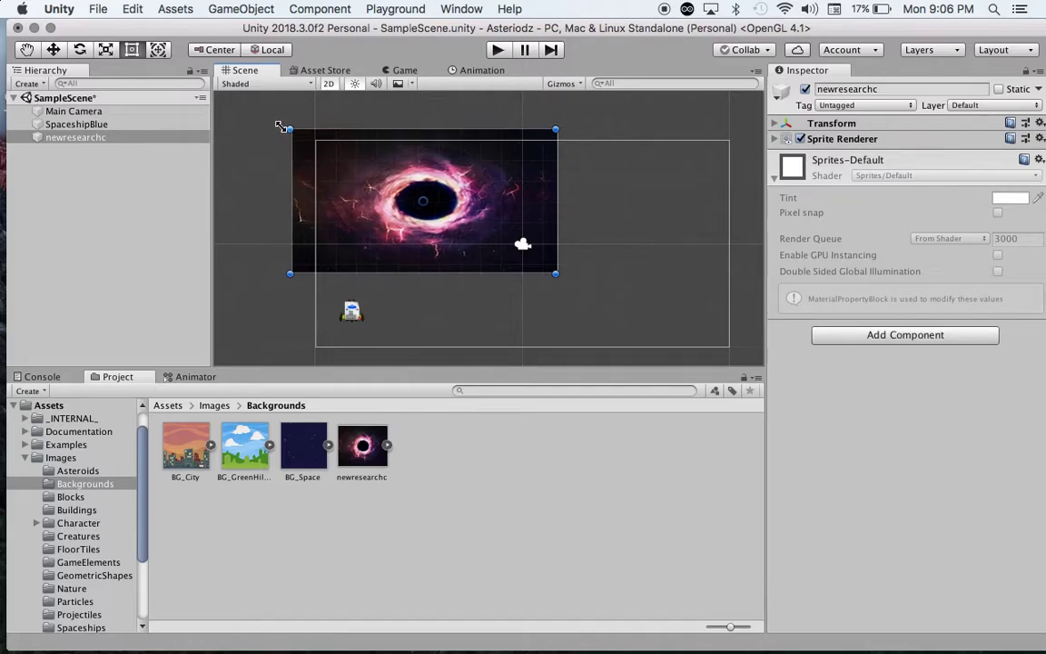
{"action": "left_click_drag", "start_coordinate": [558, 274], "coordinate": [754, 370]}
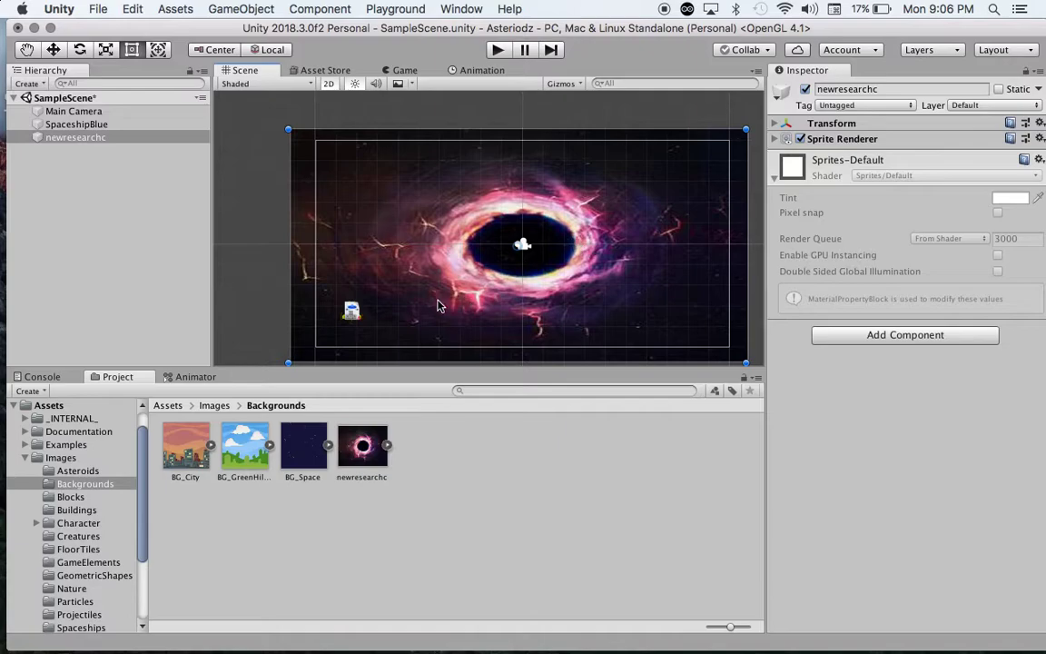
{"action": "left_click", "coordinate": [497, 50]}
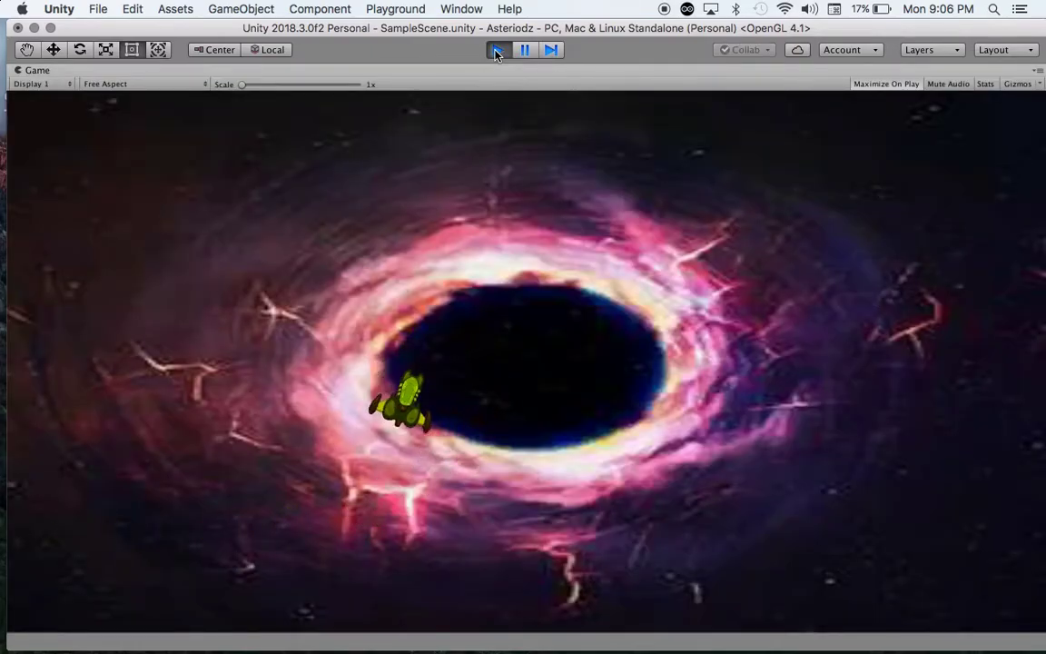
- Stop the play test after watching the ship over the black-hole backdrop
{"action": "left_click", "coordinate": [496, 52]}
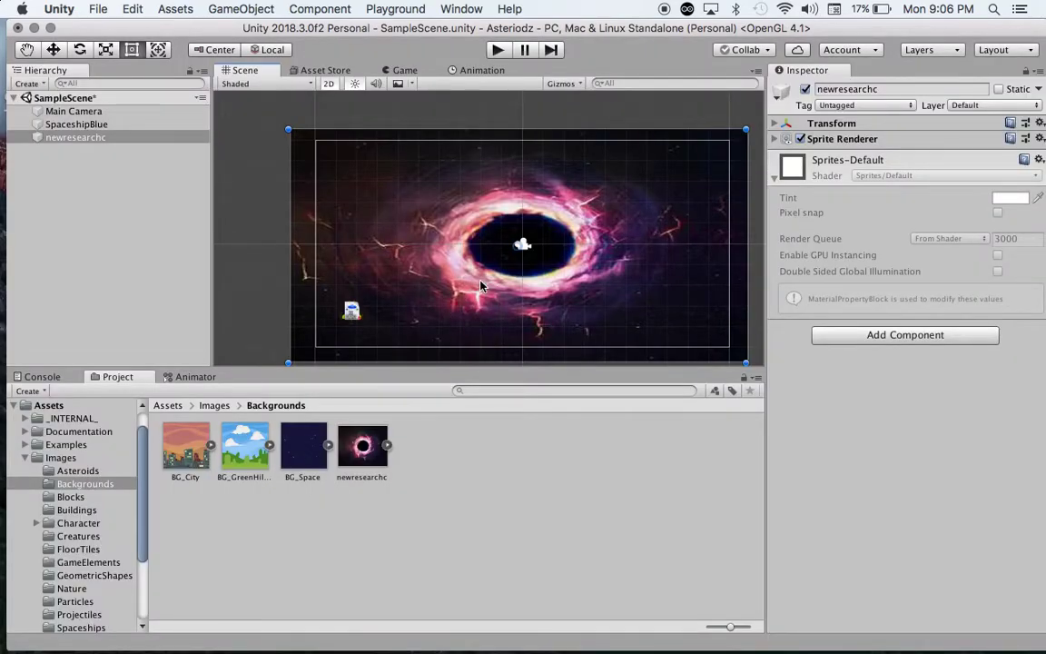
- Set newresearchc's Order in Layer to -1, checking it against SpaceshipBlue's Sprite Renderer
{"action": "left_click", "coordinate": [775, 139]}
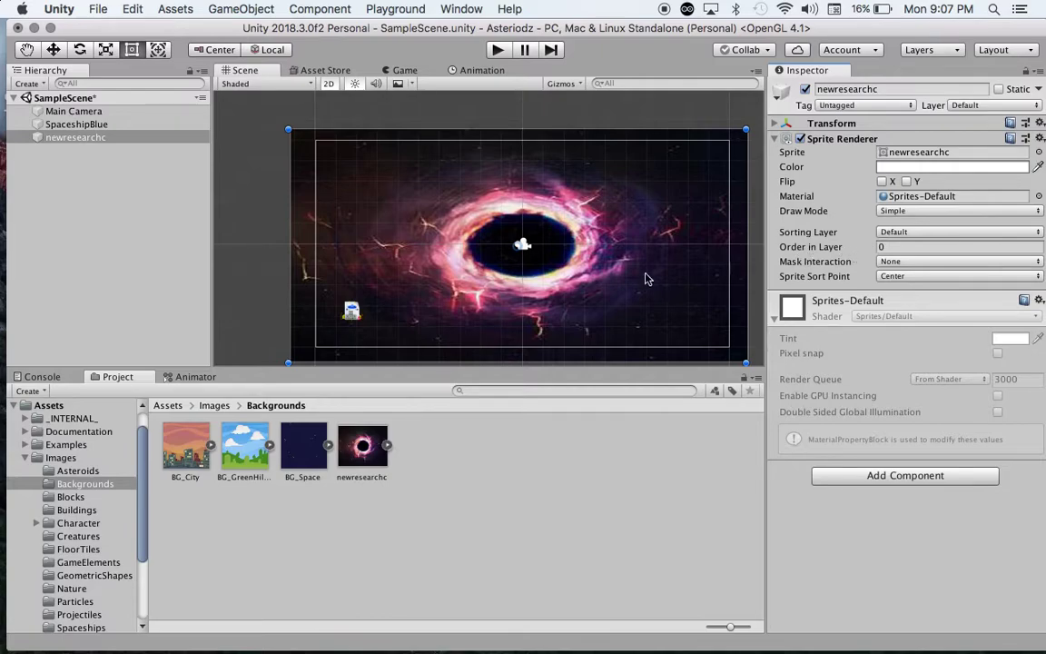
{"action": "left_click", "coordinate": [889, 247]}
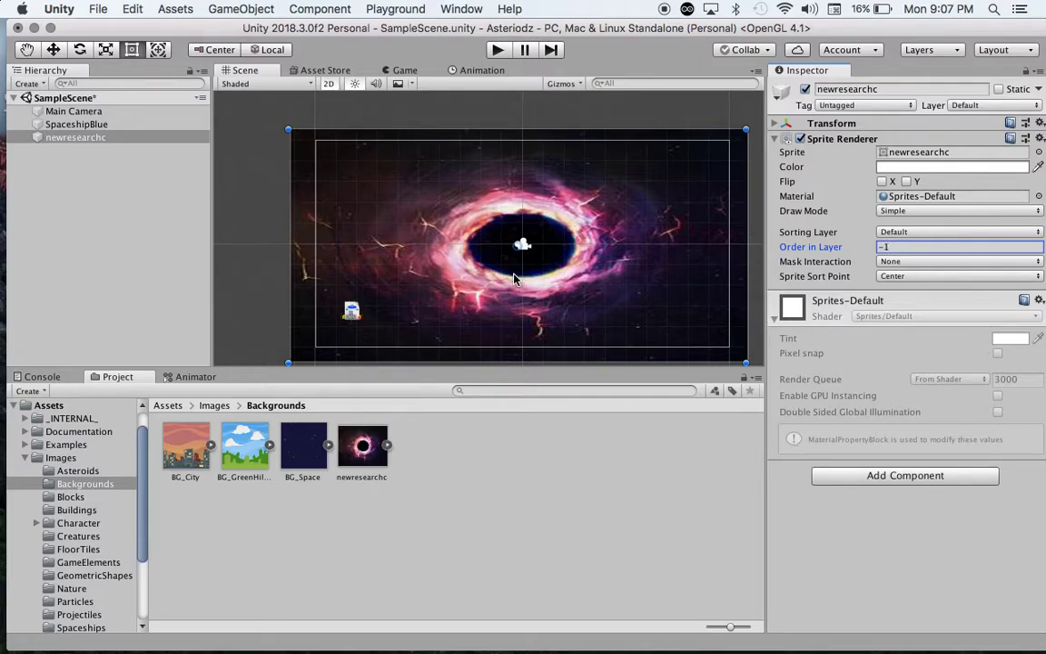
{"action": "left_click", "coordinate": [142, 128]}
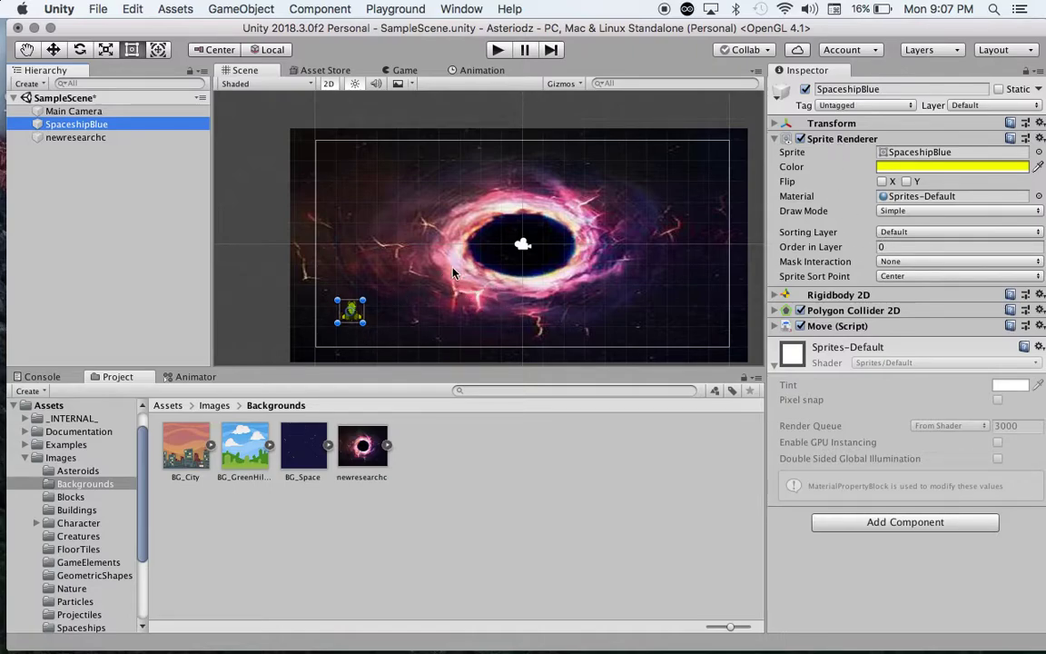
{"action": "left_click", "coordinate": [105, 137]}
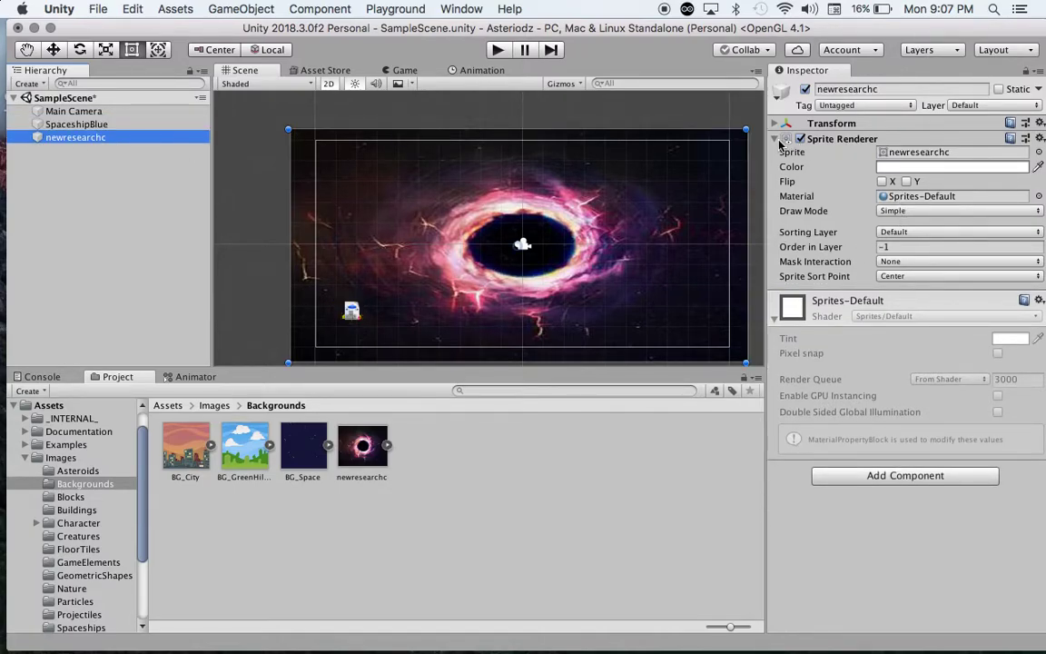
- Set the black-hole sprite's Transform scale to X 25 and Y 22
{"action": "left_click", "coordinate": [776, 139]}
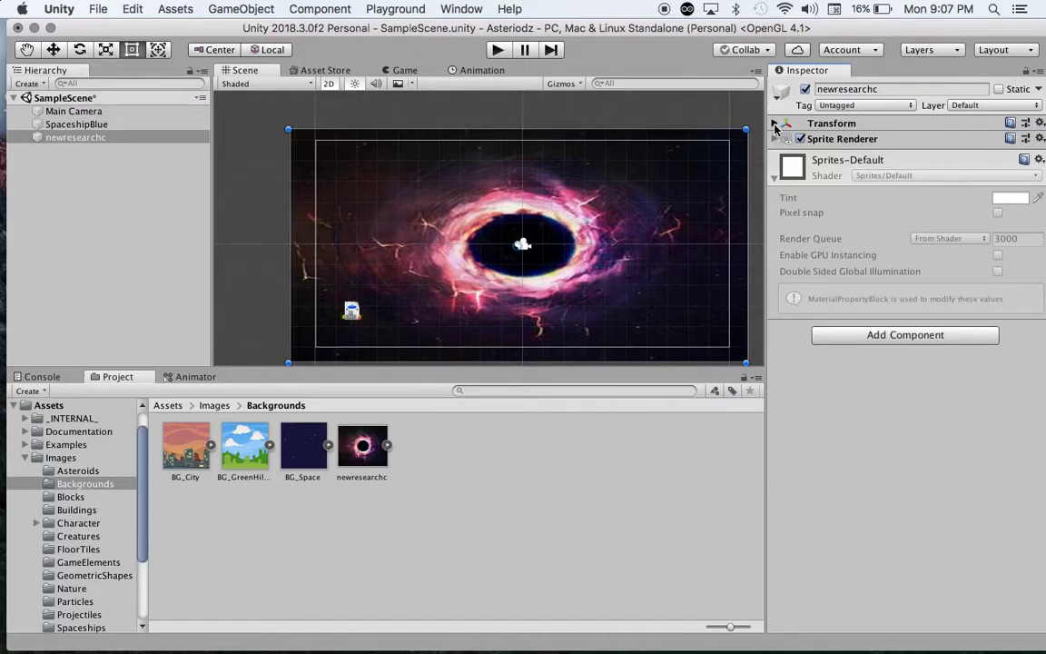
{"action": "left_click", "coordinate": [776, 123]}
{"action": "left_click", "coordinate": [907, 165]}
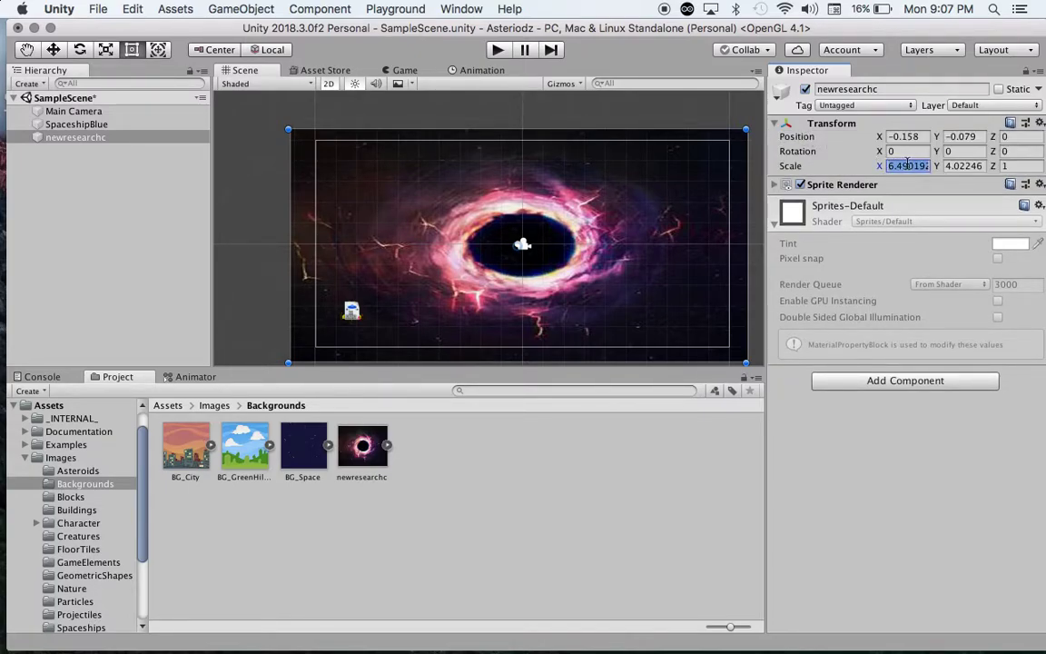
{"action": "type", "text": "25"}
{"action": "left_click", "coordinate": [964, 165]}
{"action": "type", "text": "25"}
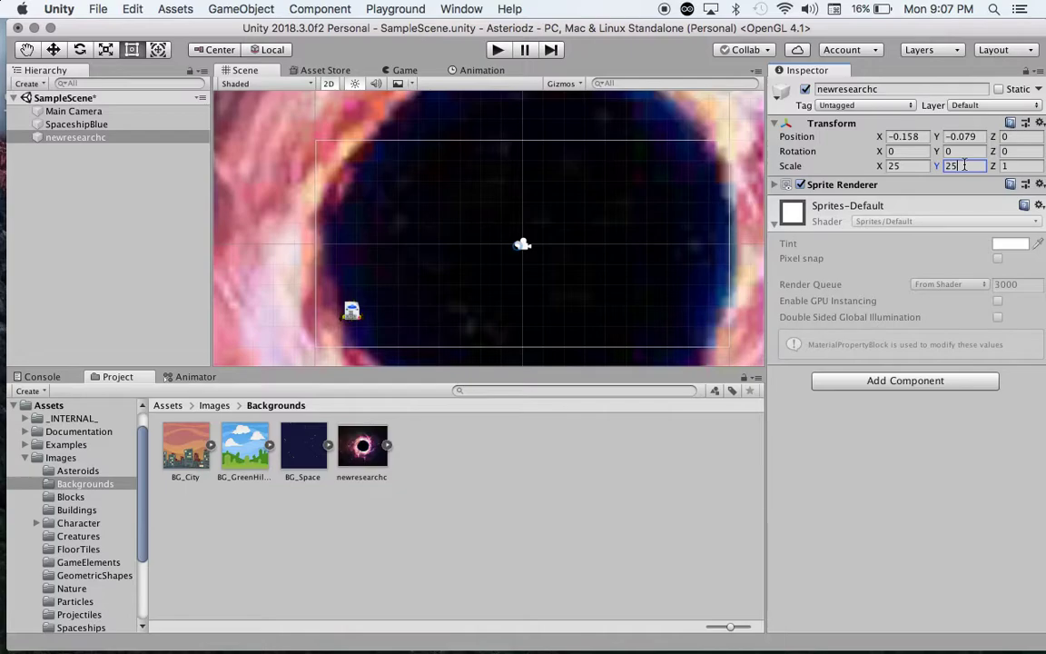
{"action": "key", "text": "BackSpace"}
{"action": "key", "text": "BackSpace"}
{"action": "type", "text": "22"}
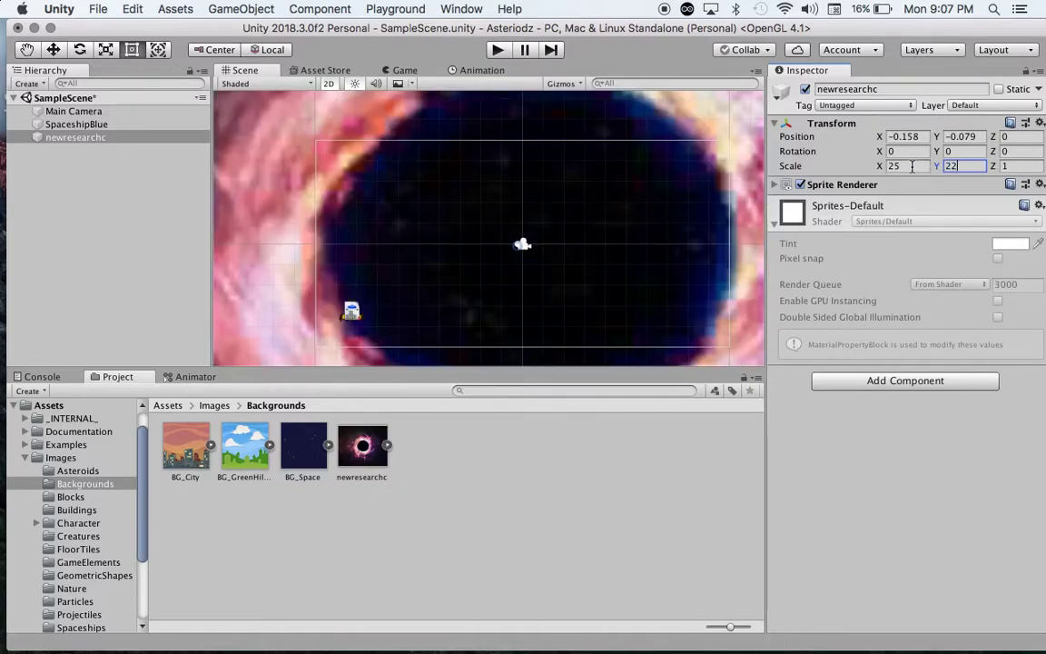
- Drag the background slightly up and left, to about -0.49, 0.23
{"action": "scroll", "coordinate": [431, 295], "scroll_direction": "up", "scroll_amount": 1}
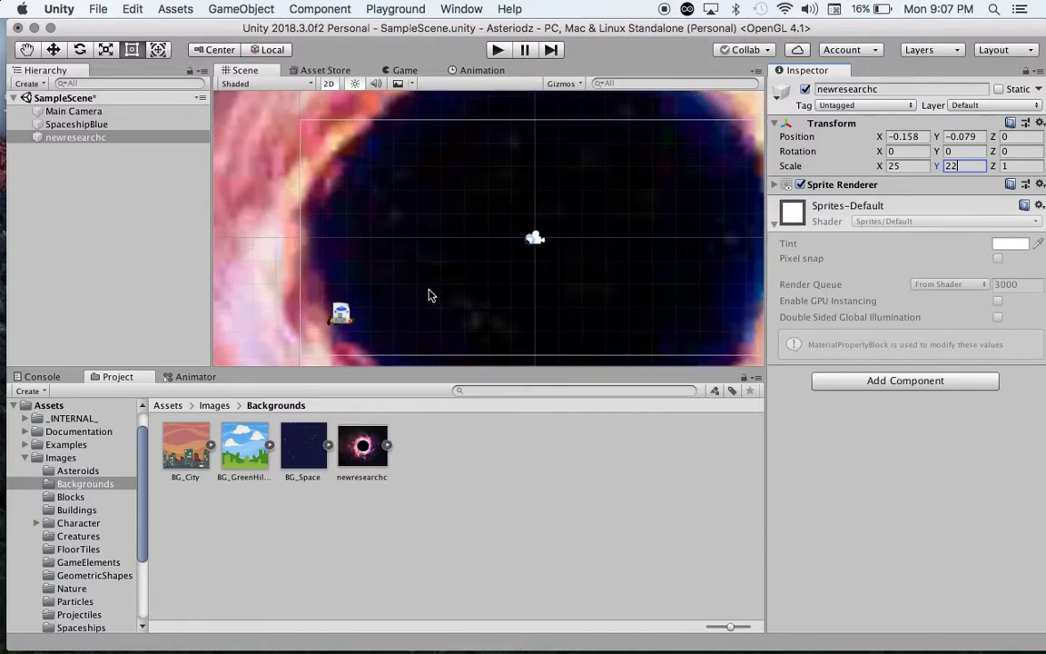
{"action": "scroll", "coordinate": [431, 295], "scroll_direction": "up", "scroll_amount": 2}
{"action": "left_click_drag", "start_coordinate": [426, 292], "coordinate": [392, 287]}
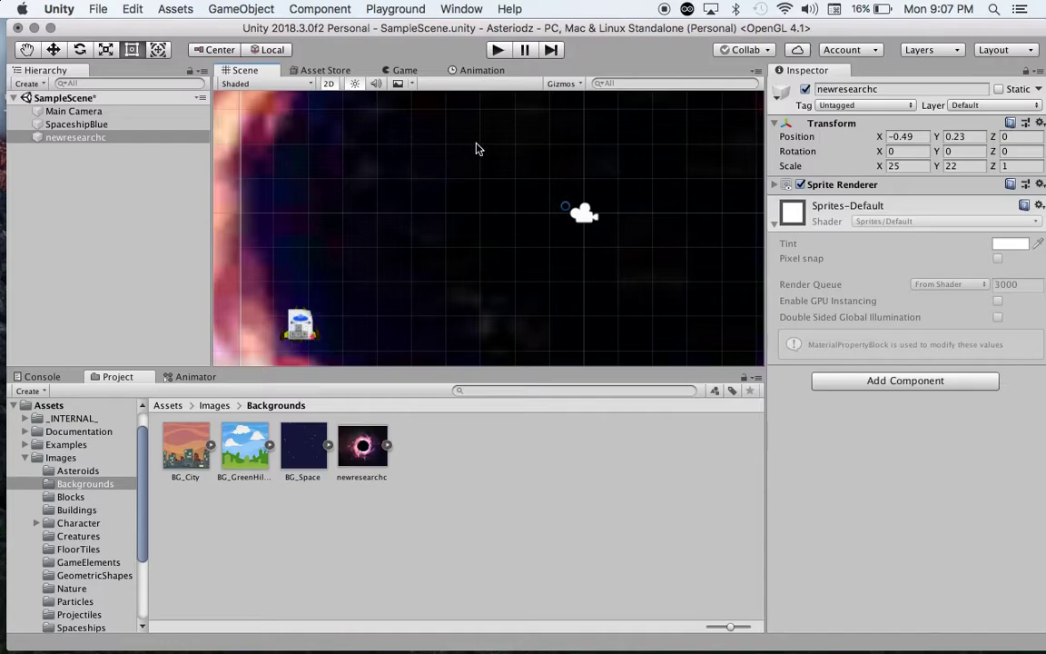
- Shrink the Scene view's 3D gizmo icons with the Gizmos slider, then readjust the zoom
{"action": "left_click", "coordinate": [572, 84]}
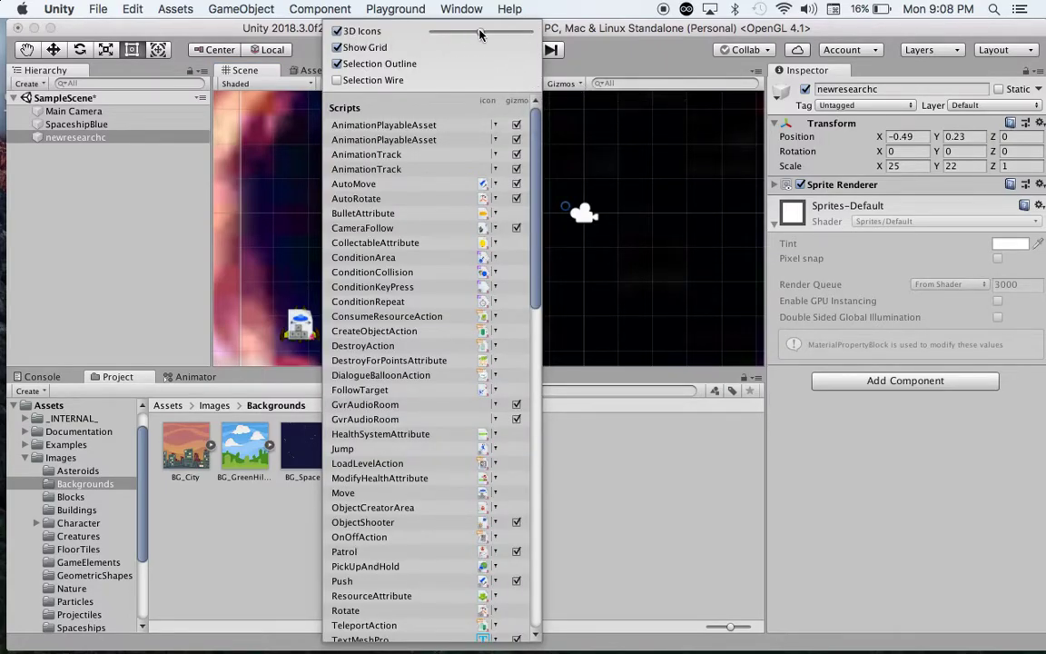
{"action": "left_click_drag", "start_coordinate": [481, 36], "coordinate": [461, 37]}
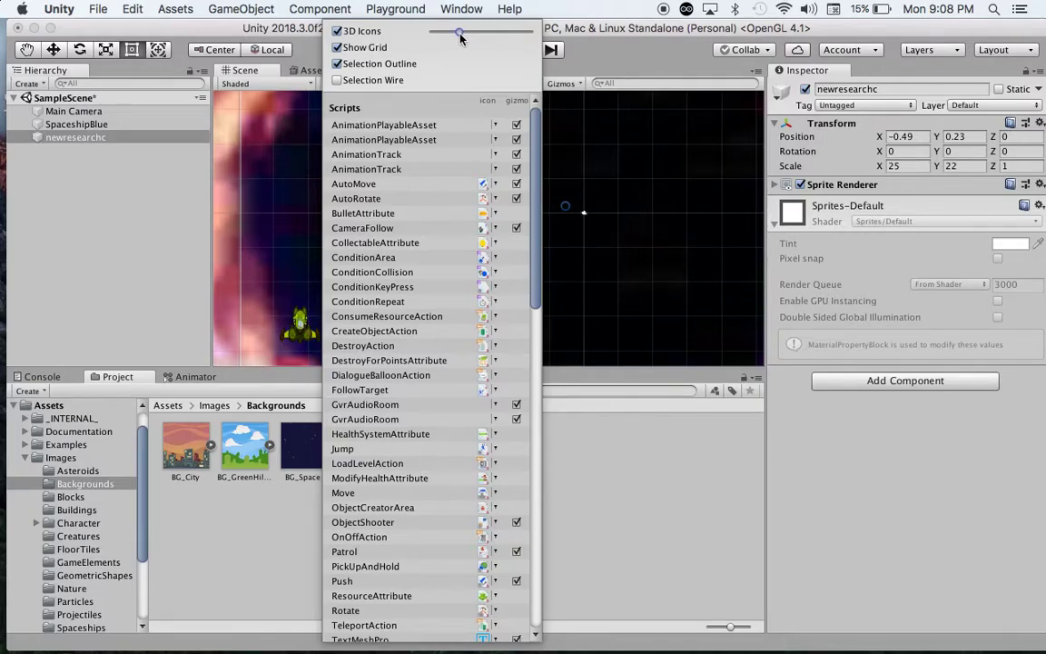
{"action": "left_click", "coordinate": [572, 150]}
{"action": "scroll", "coordinate": [488, 293], "scroll_direction": "down", "scroll_amount": 10}
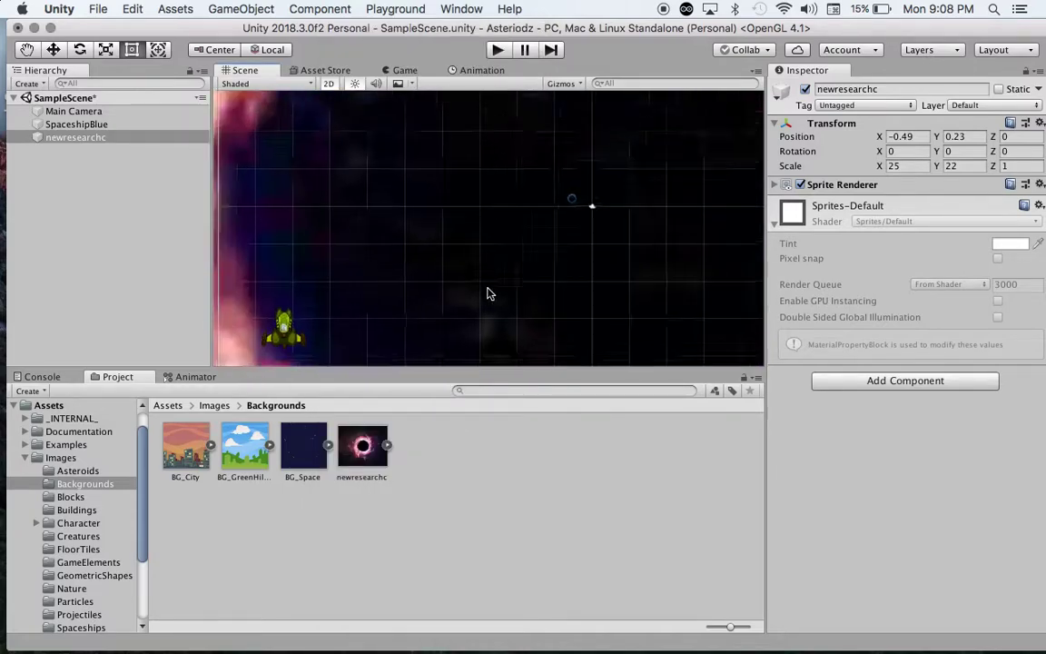
{"action": "scroll", "coordinate": [488, 294], "scroll_direction": "down", "scroll_amount": 5}
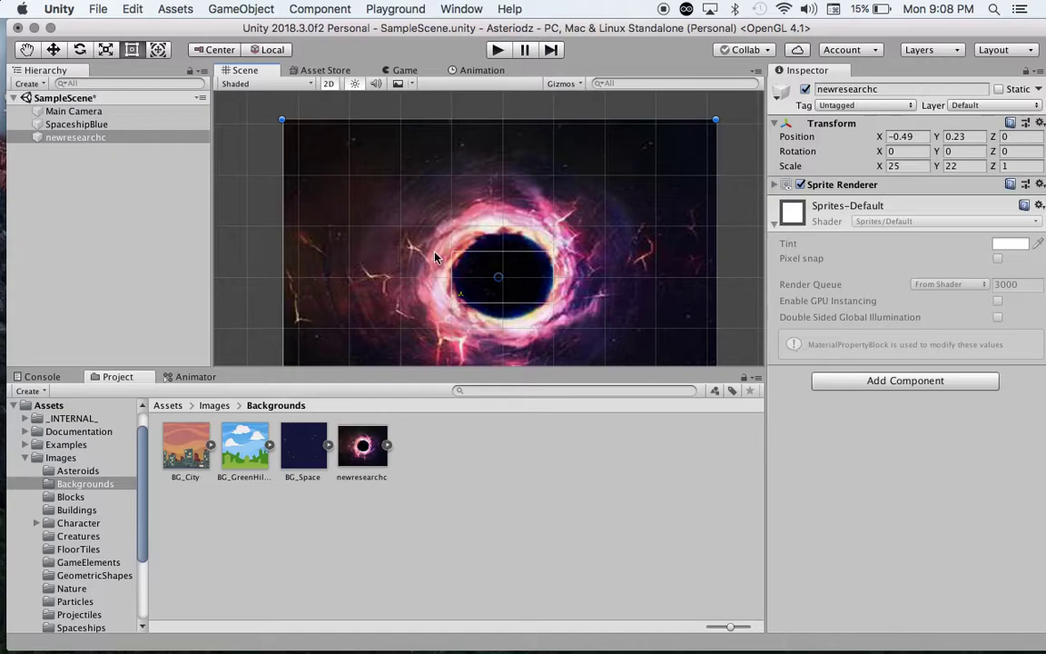
{"action": "scroll", "coordinate": [468, 293], "scroll_direction": "up", "scroll_amount": 10}
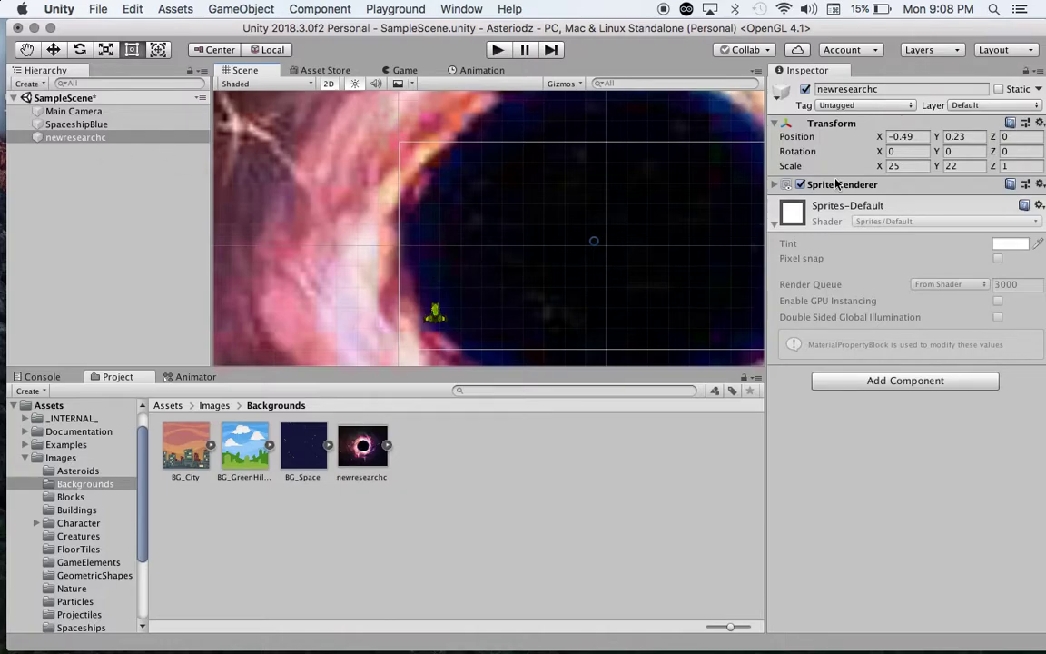
- Rename the black-hole sprite object from newresearchc to 'background' and collapse its Transform component
{"action": "left_click", "coordinate": [848, 91]}
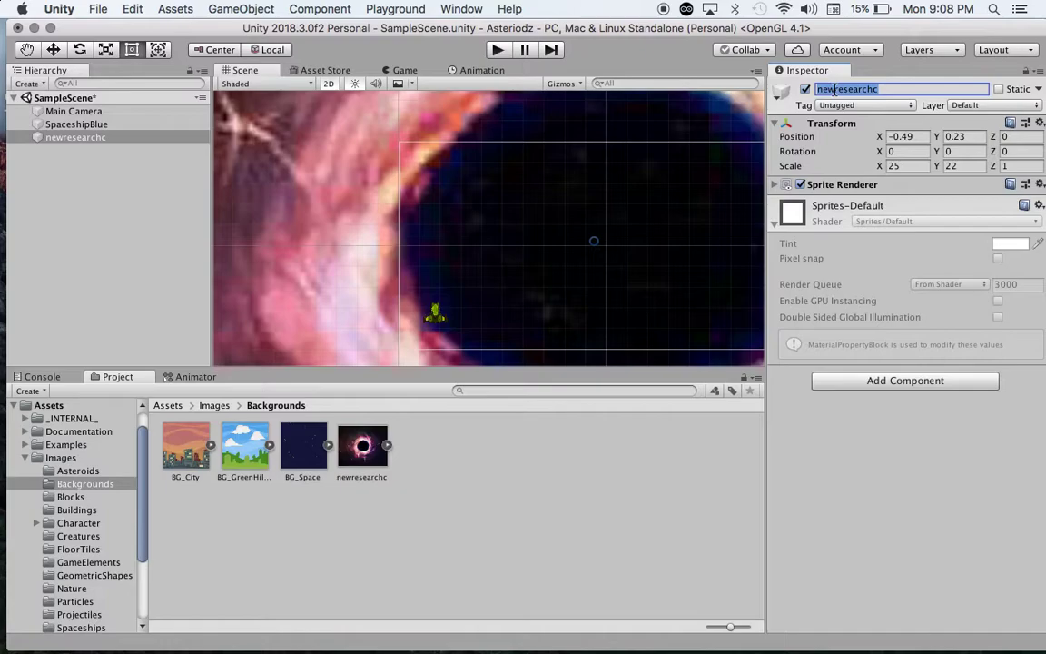
{"action": "type", "text": "background"}
{"action": "key", "text": "Return"}
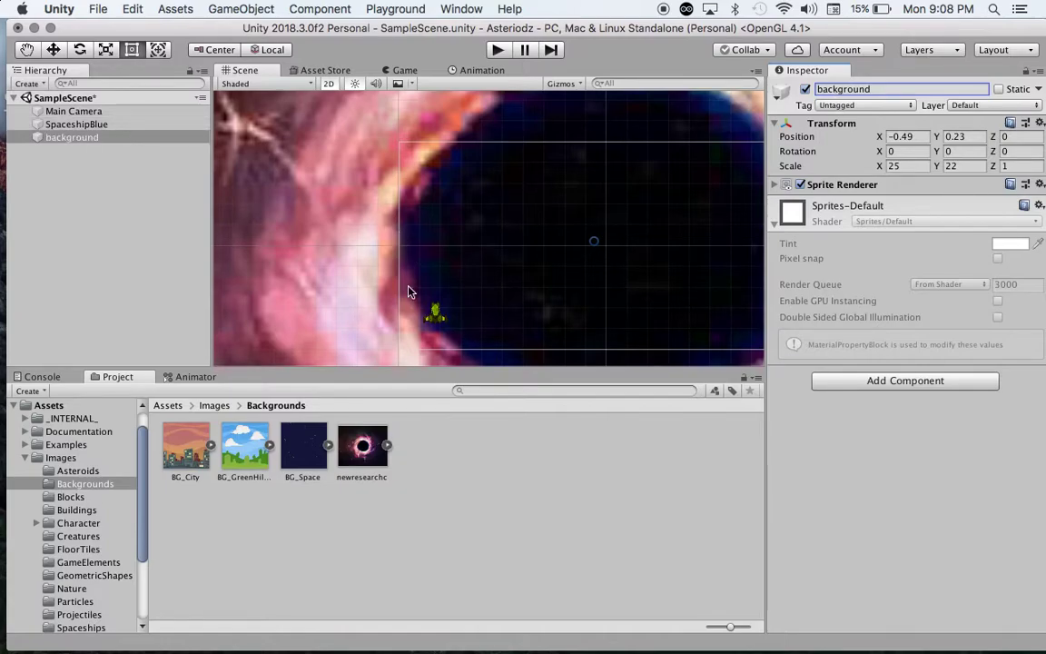
{"action": "left_click", "coordinate": [777, 126]}
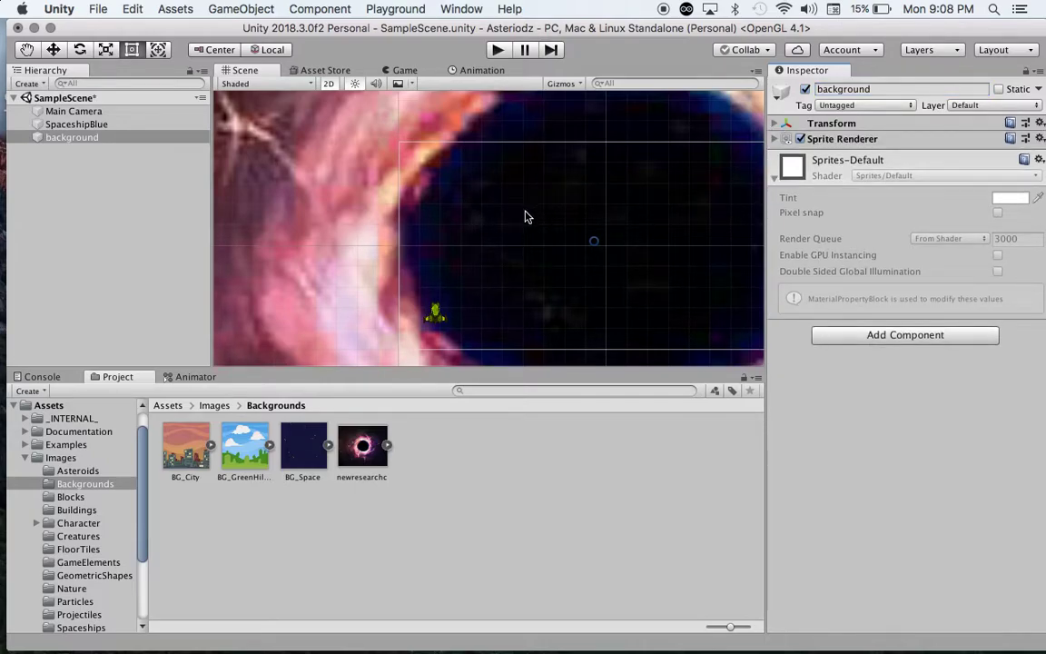
- Add Asteroid2 from Assets/Images/Asteroids to the scene, shrink it, and place it just above the spaceship
{"action": "left_click", "coordinate": [174, 406]}
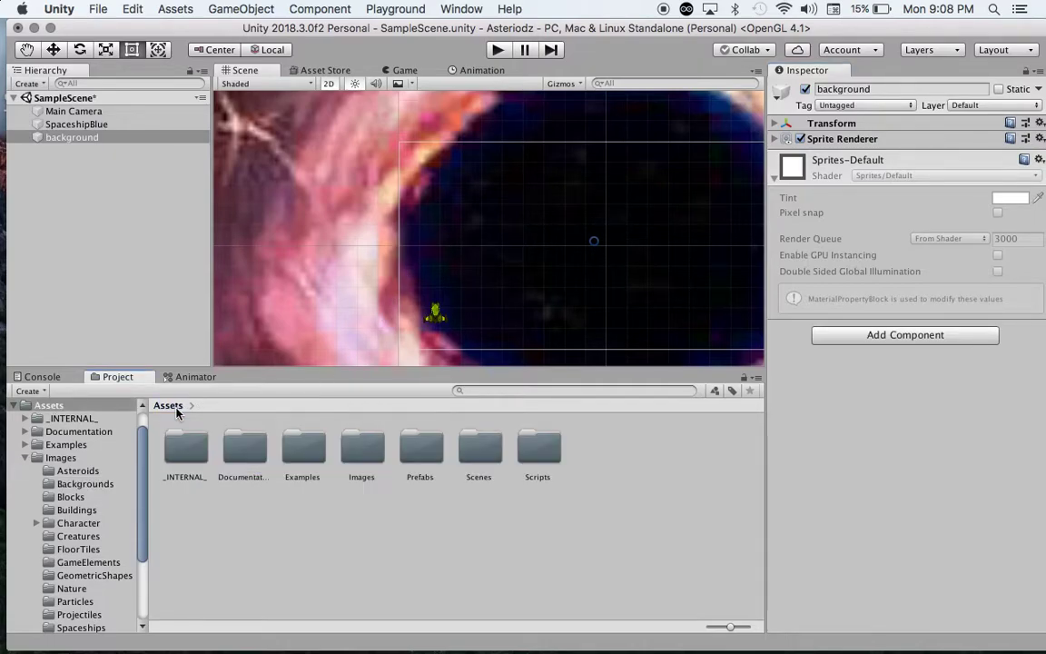
{"action": "double_click", "coordinate": [363, 446]}
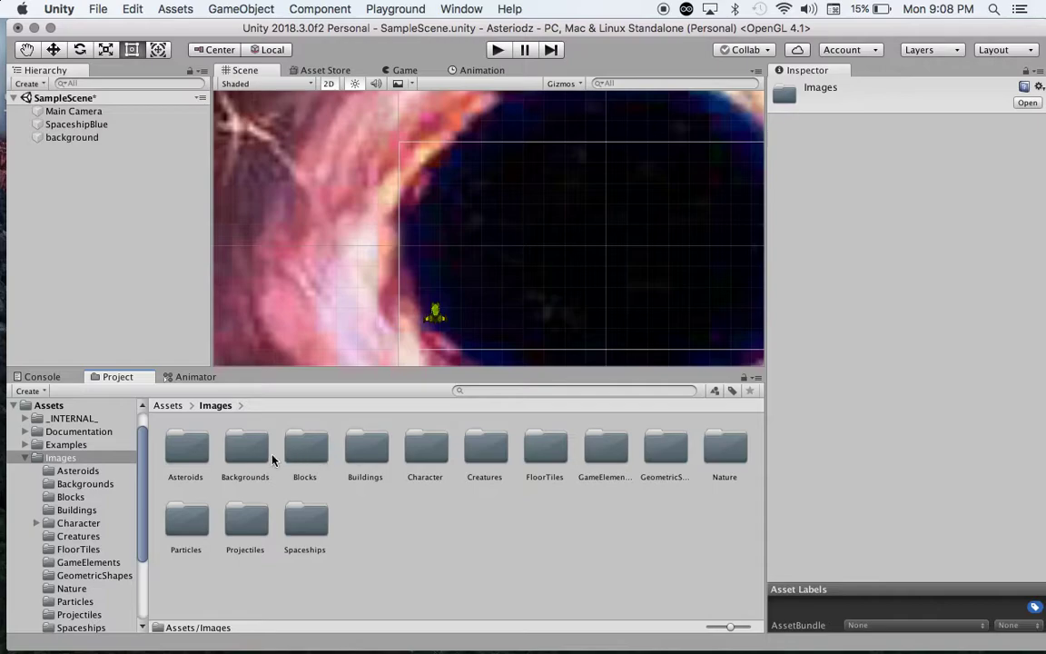
{"action": "double_click", "coordinate": [189, 448]}
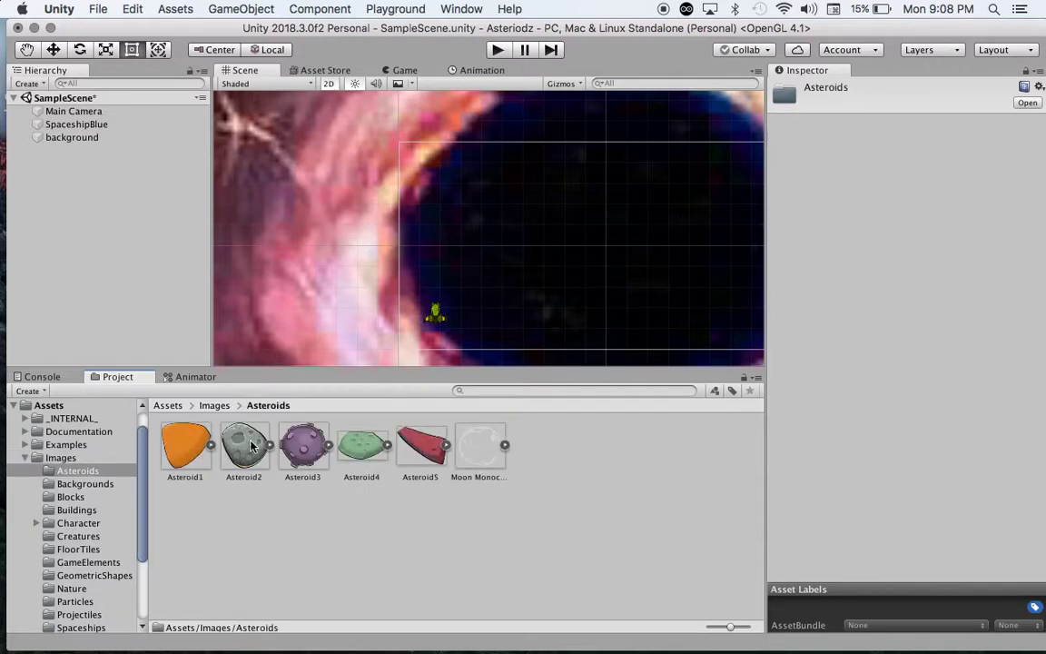
{"action": "left_click_drag", "start_coordinate": [245, 445], "coordinate": [41, 172]}
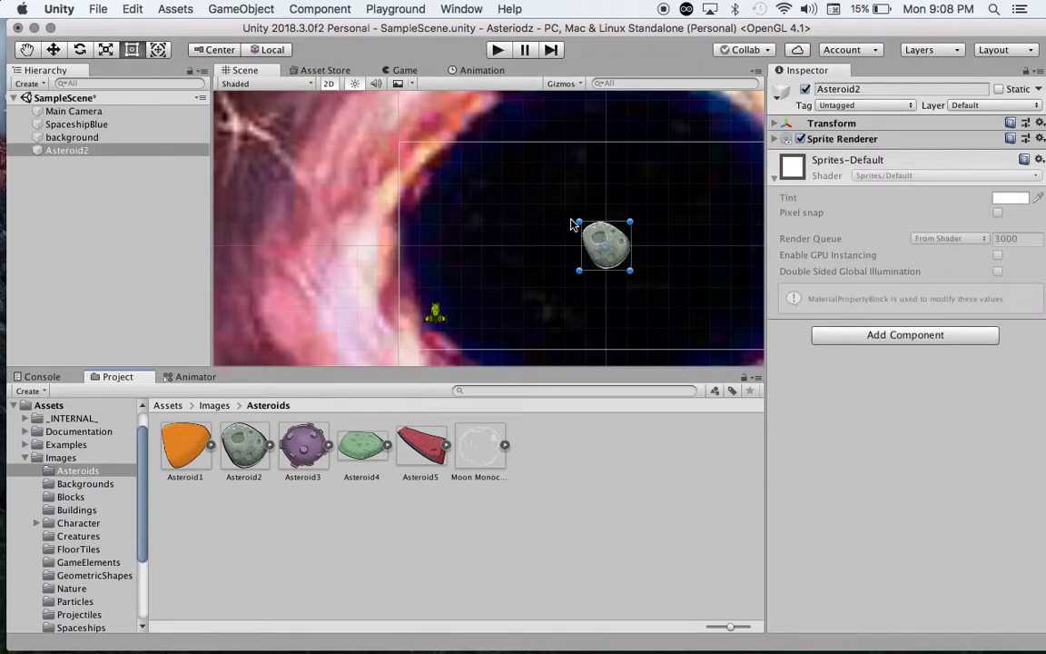
{"action": "left_click_drag", "start_coordinate": [580, 221], "coordinate": [592, 239]}
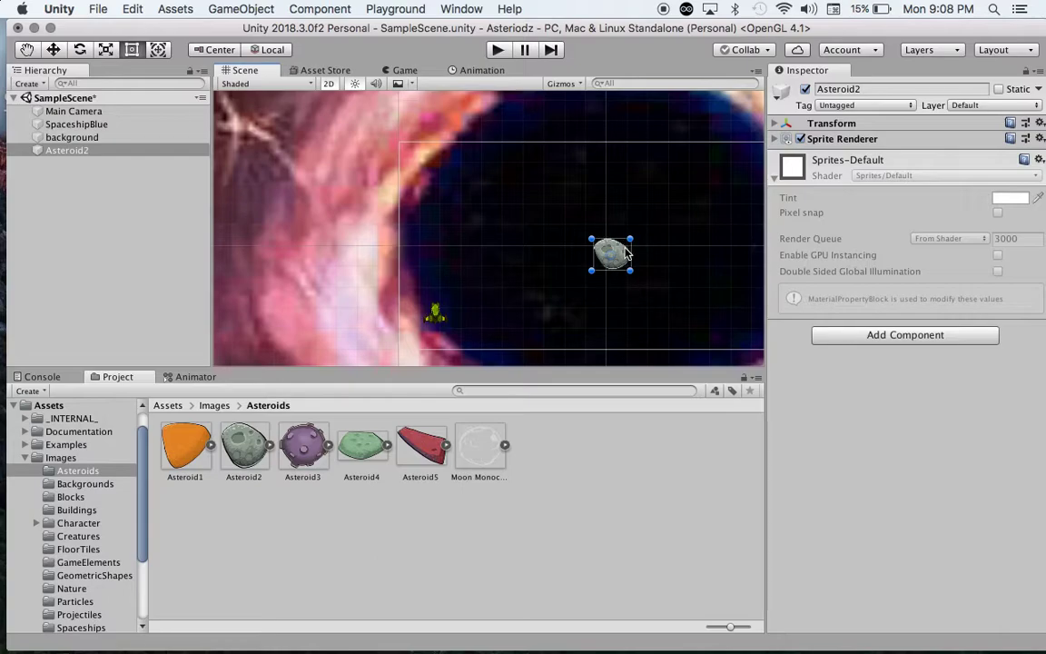
{"action": "left_click_drag", "start_coordinate": [626, 254], "coordinate": [460, 251]}
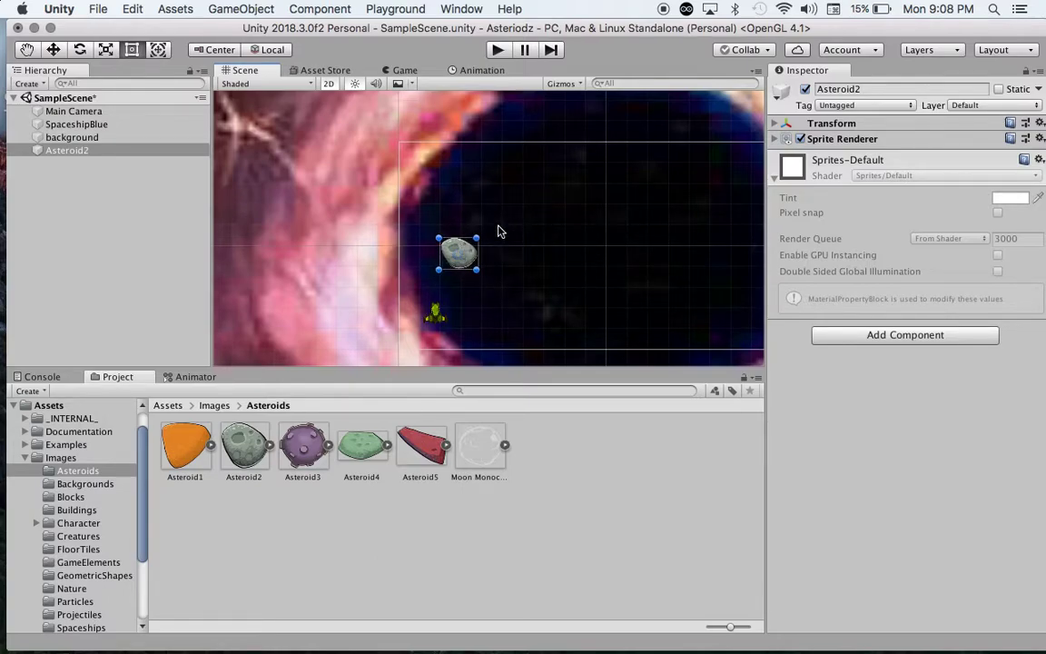